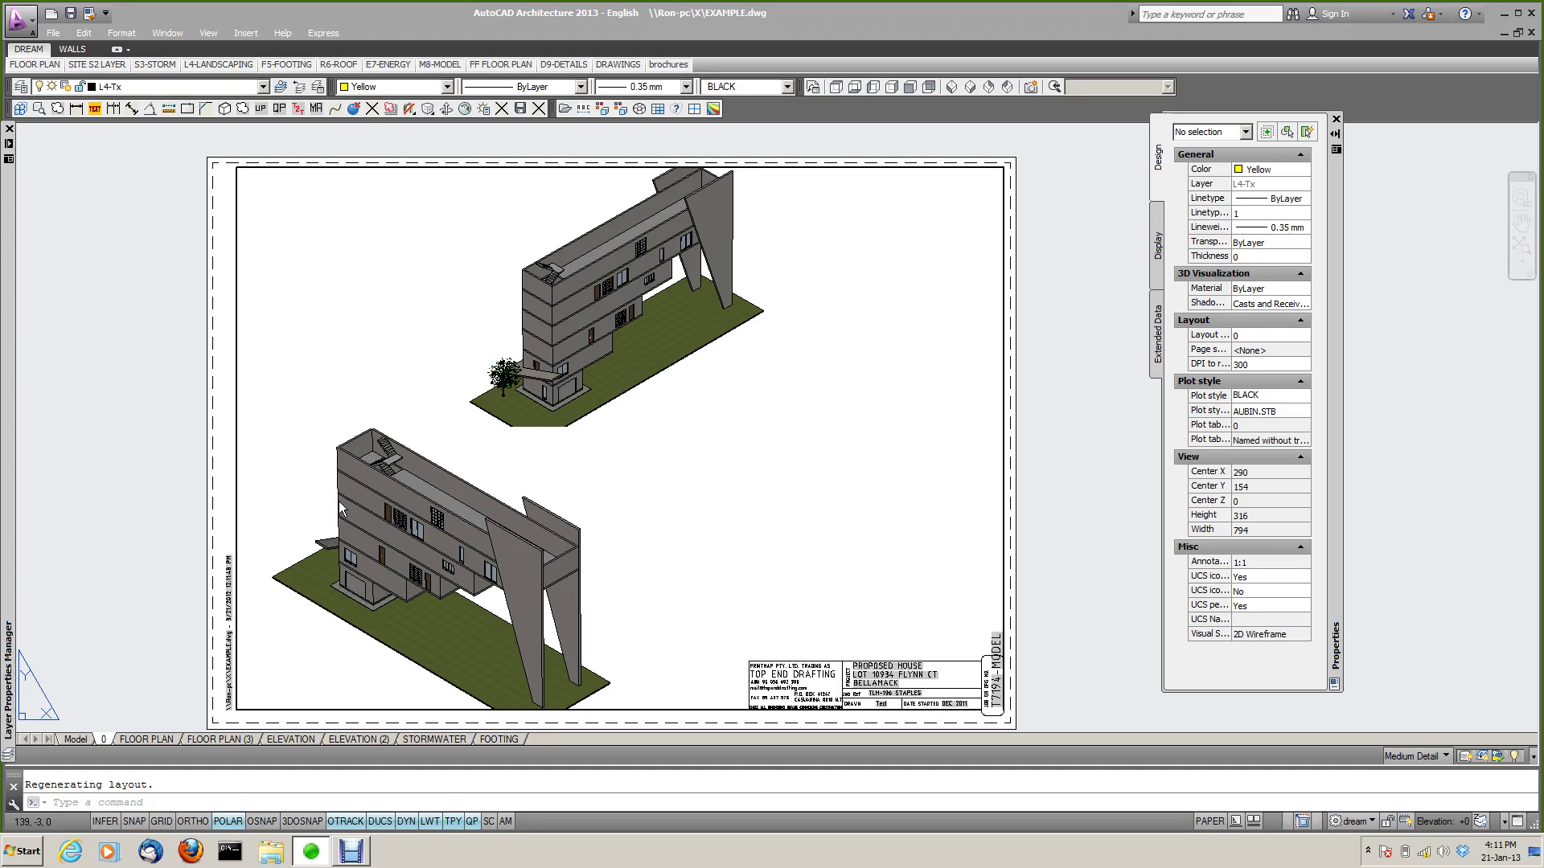
Step: Leave the 3D house layout sheet and return to the model-space site plan
left_click(80, 741)
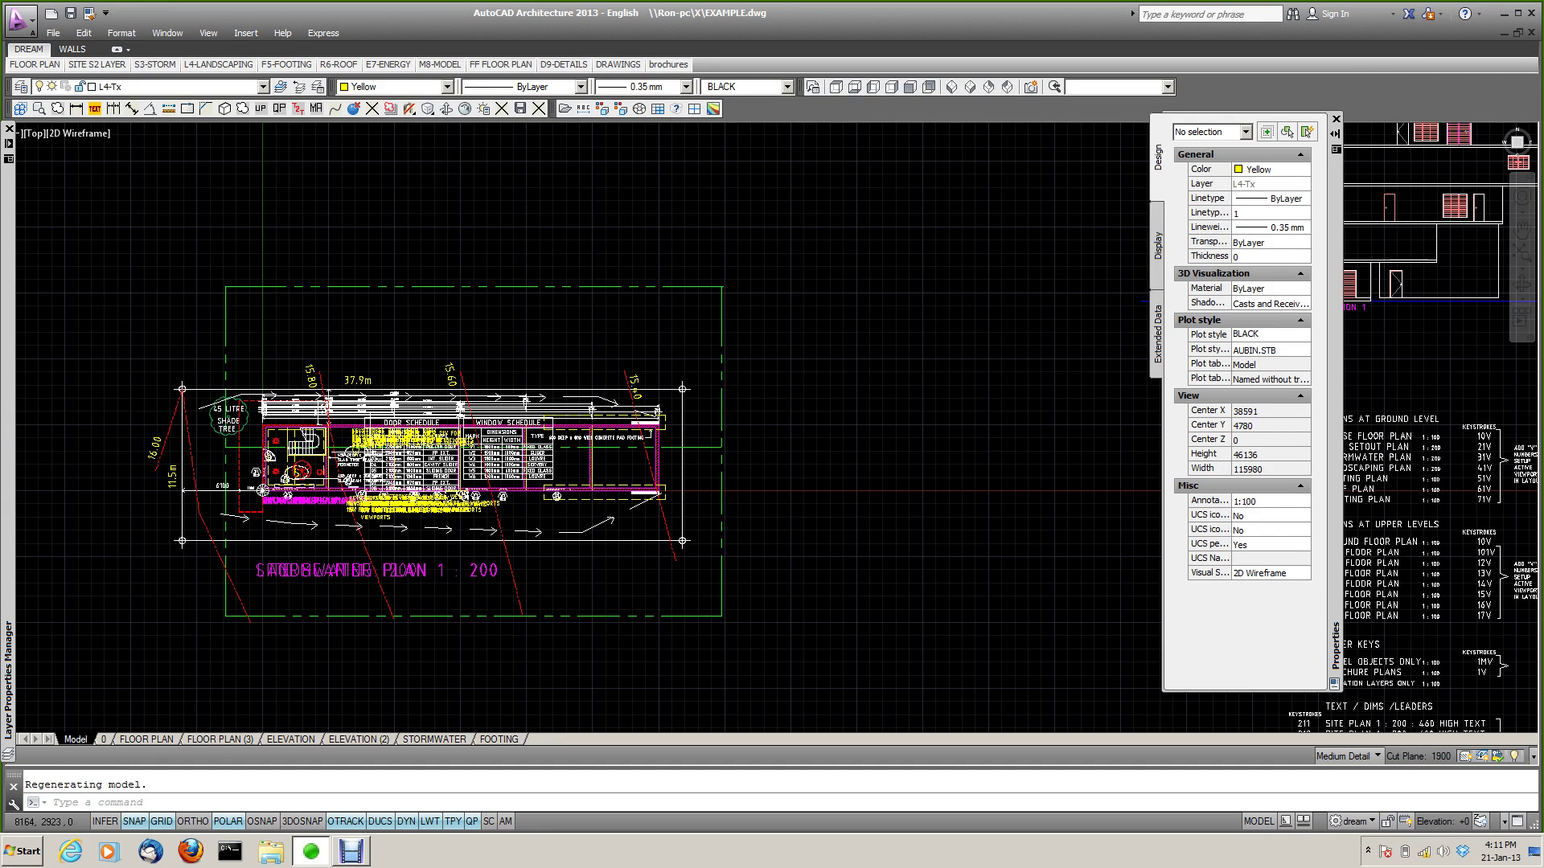
Step: Open the Layer Properties Manager with LLL and the External References palette with XREF
type("LLL")
key("Return")
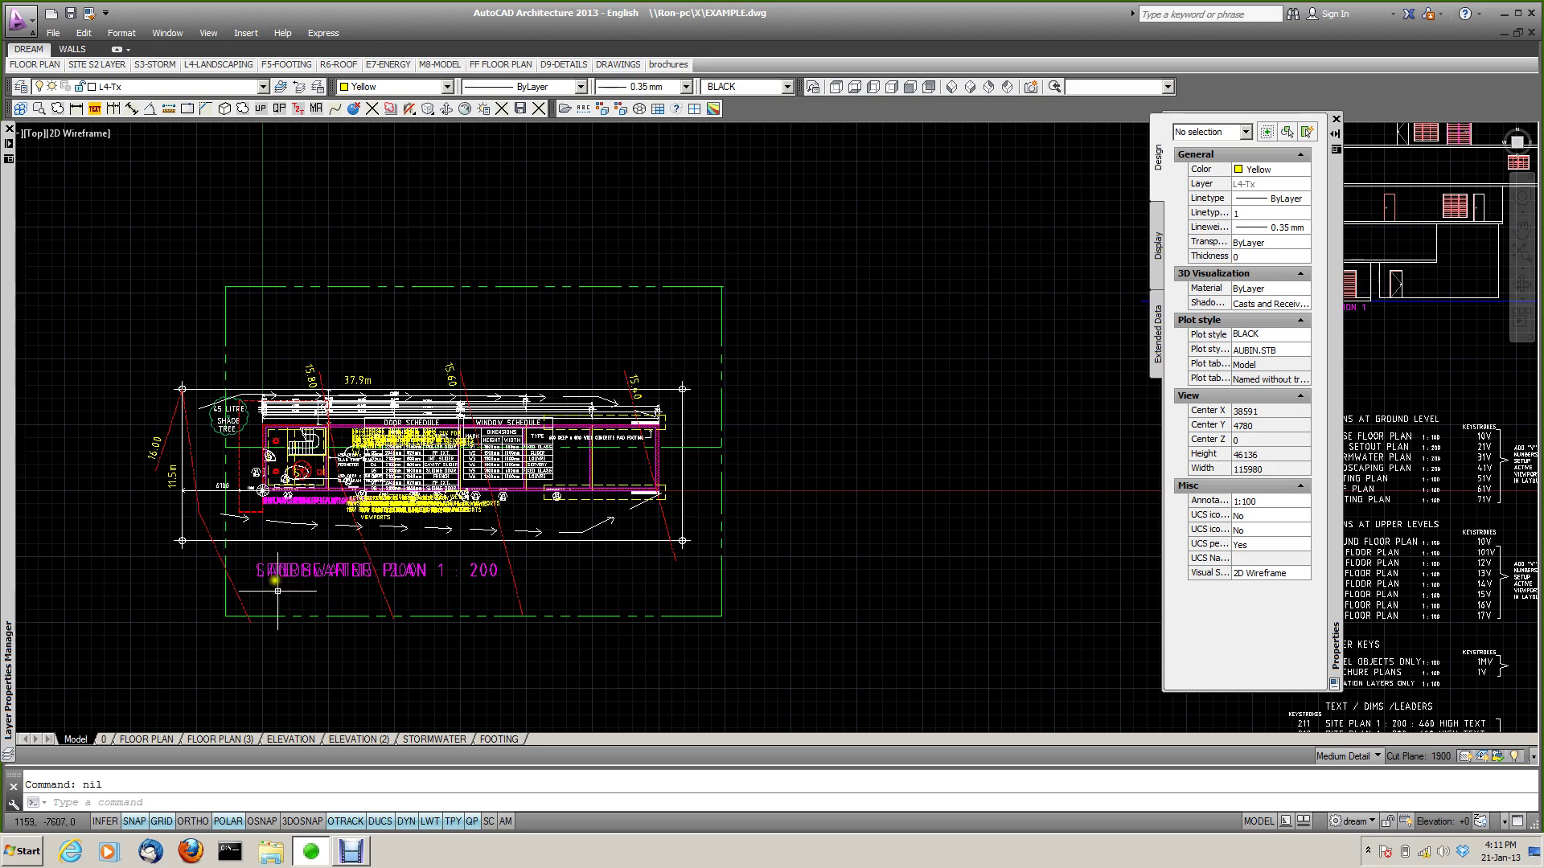
type("X")
key("Return")
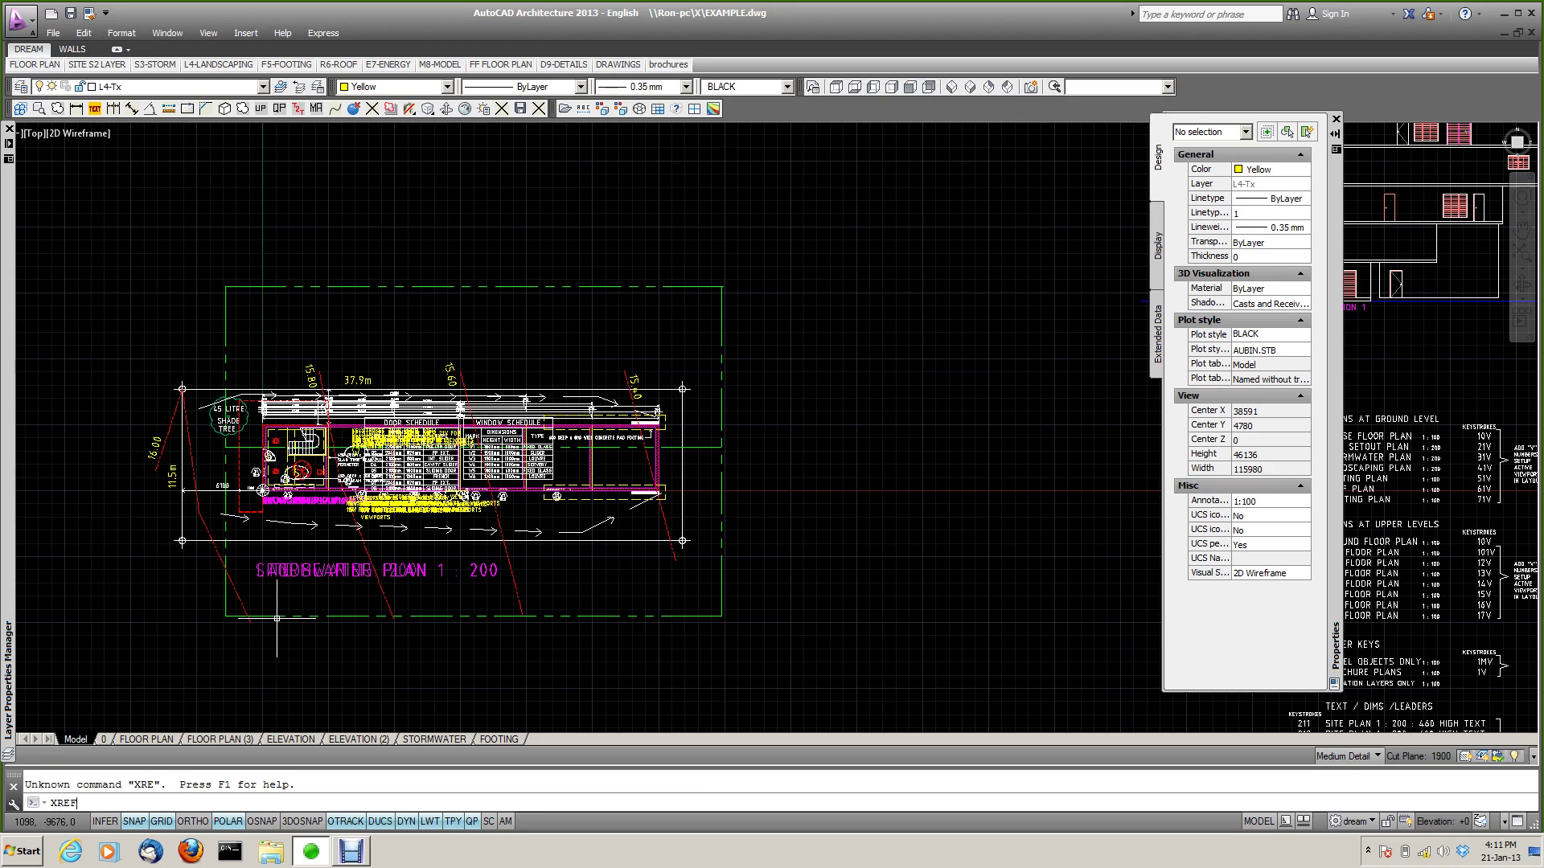
key("Return")
mouse_move(8, 392)
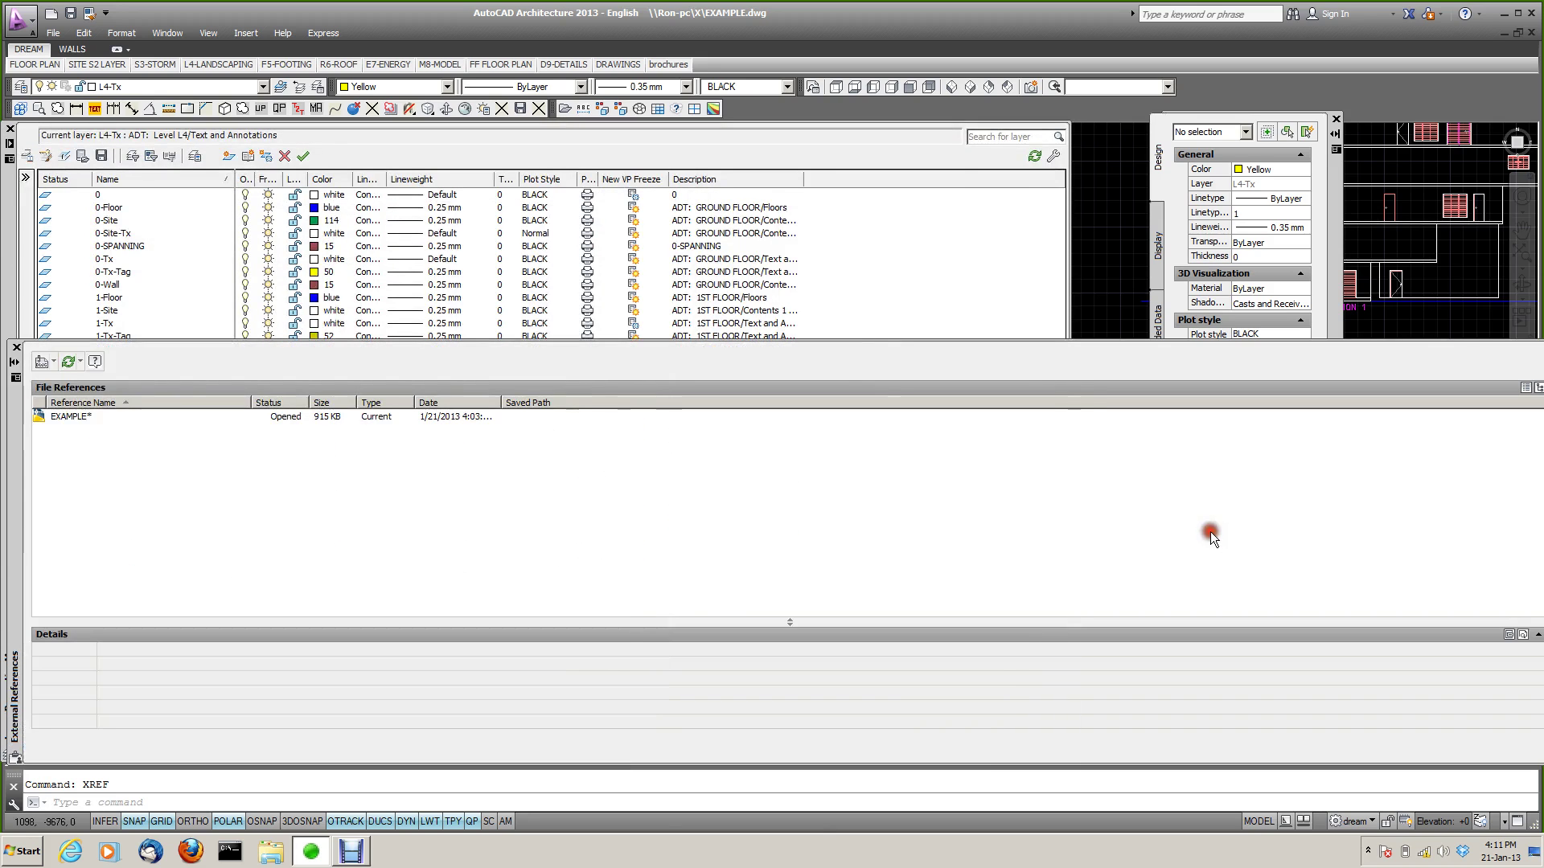
Step: Collapse the Layer Properties Manager and External References palettes to their edge strips
mouse_move(13, 330)
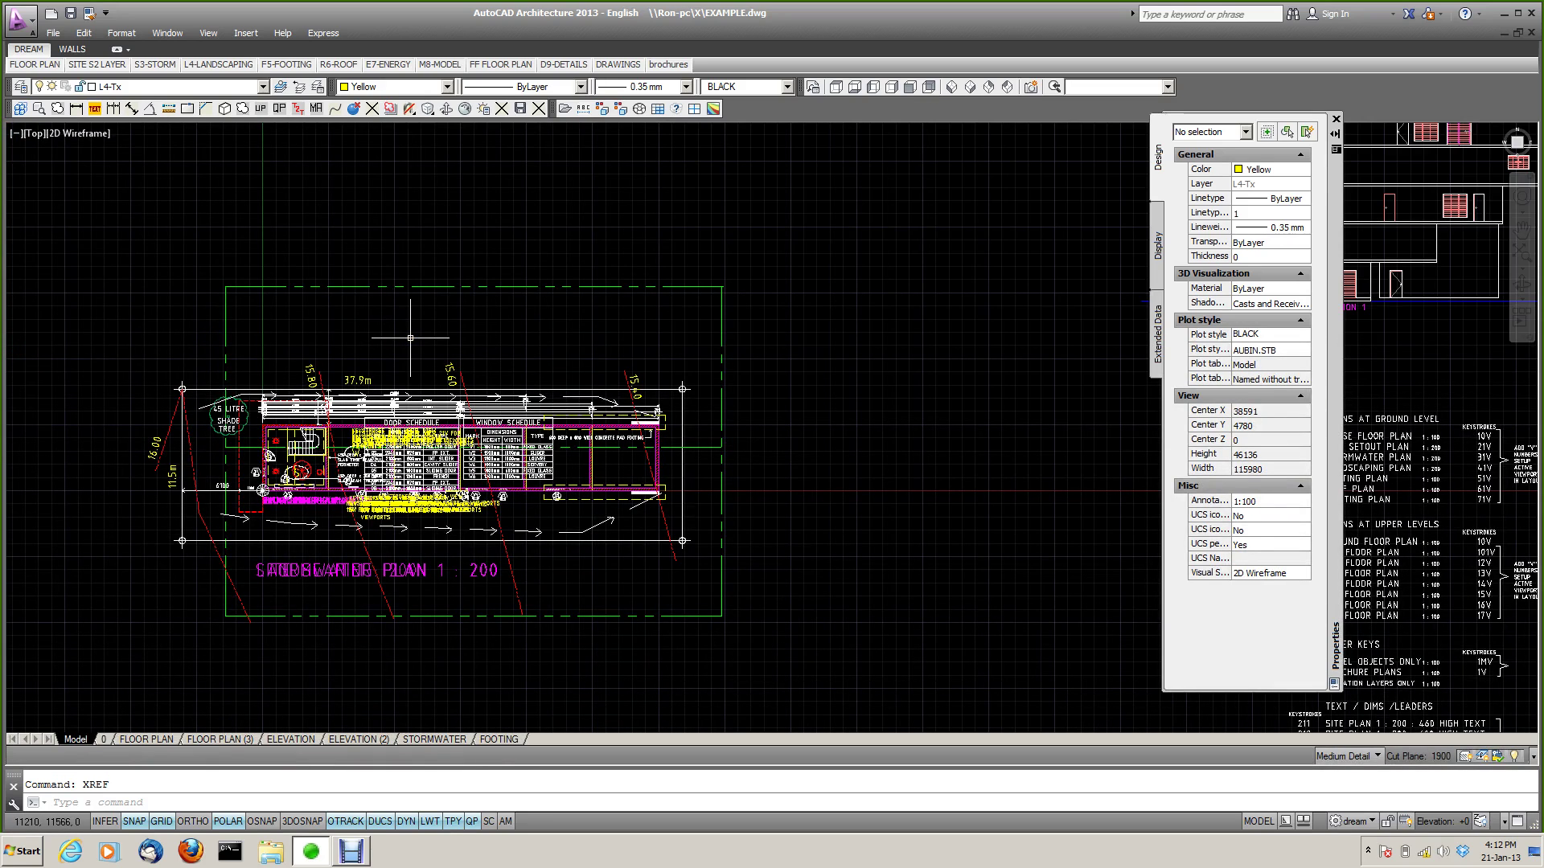
Step: Show the Ground Floor Plan with keystroke 10 and frame its door and window schedules
type("10")
key("Return")
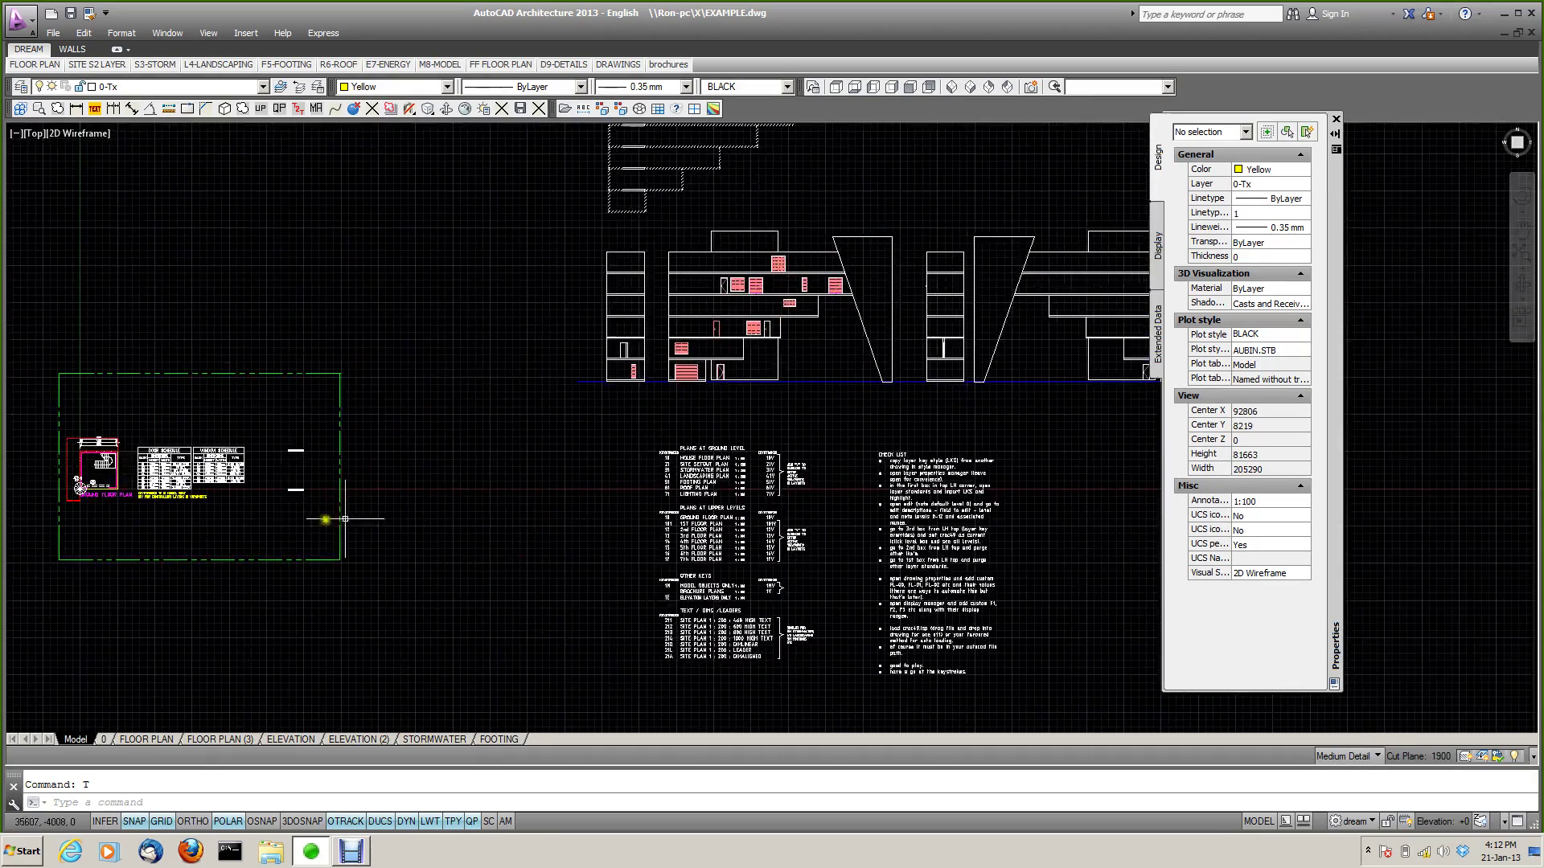
scroll(713, 517, "up", 1)
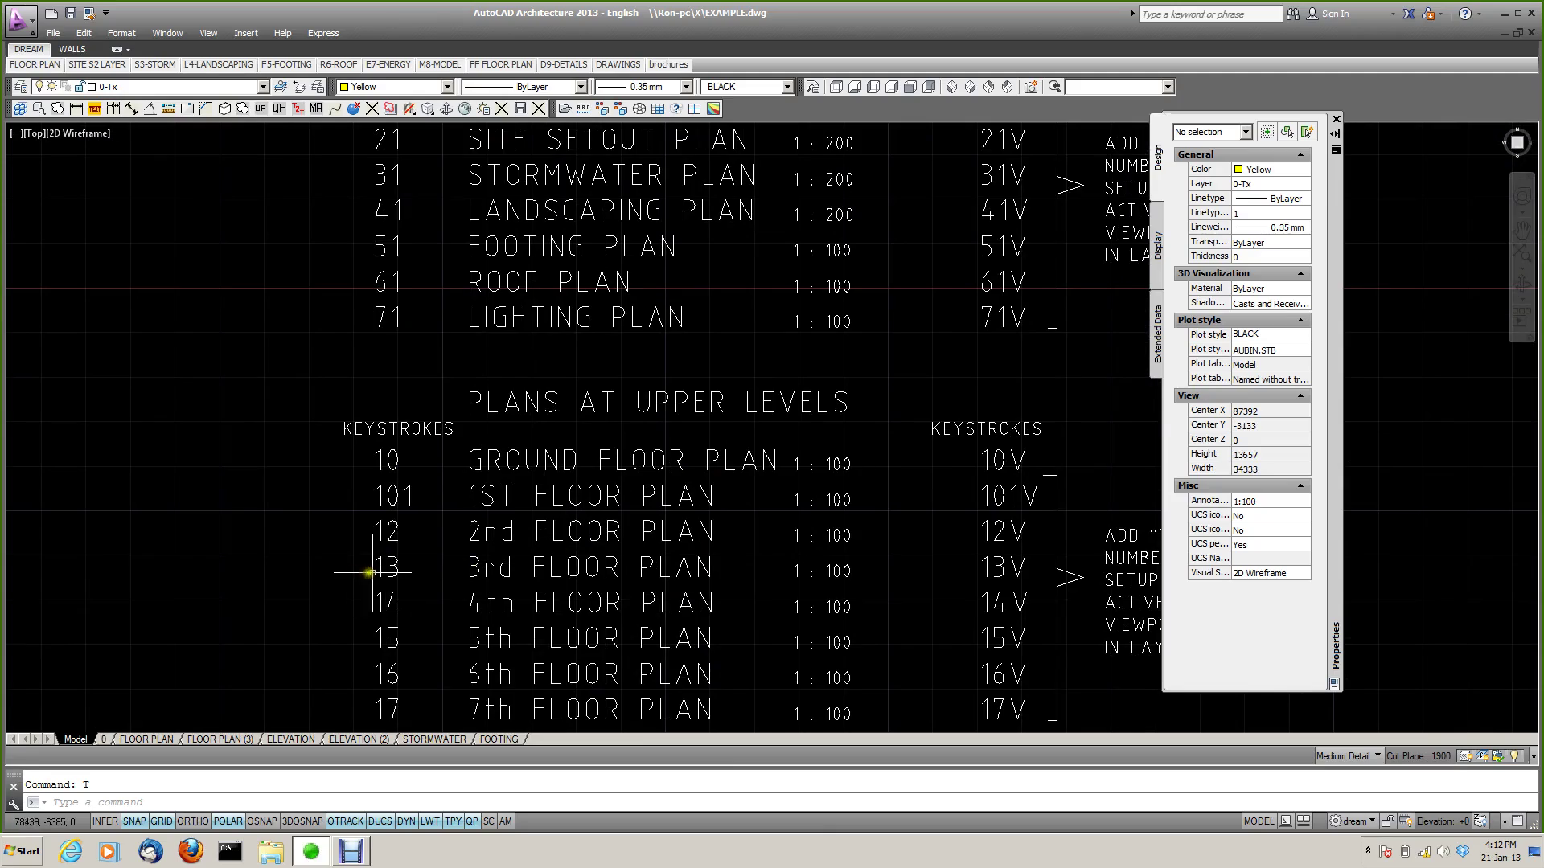
scroll(366, 572, "down", 3)
middle_click_drag(366, 573, 682, 520)
scroll(793, 545, "down", 2)
scroll(249, 447, "up", 1)
scroll(349, 453, "up", 1)
scroll(349, 453, "up", 1)
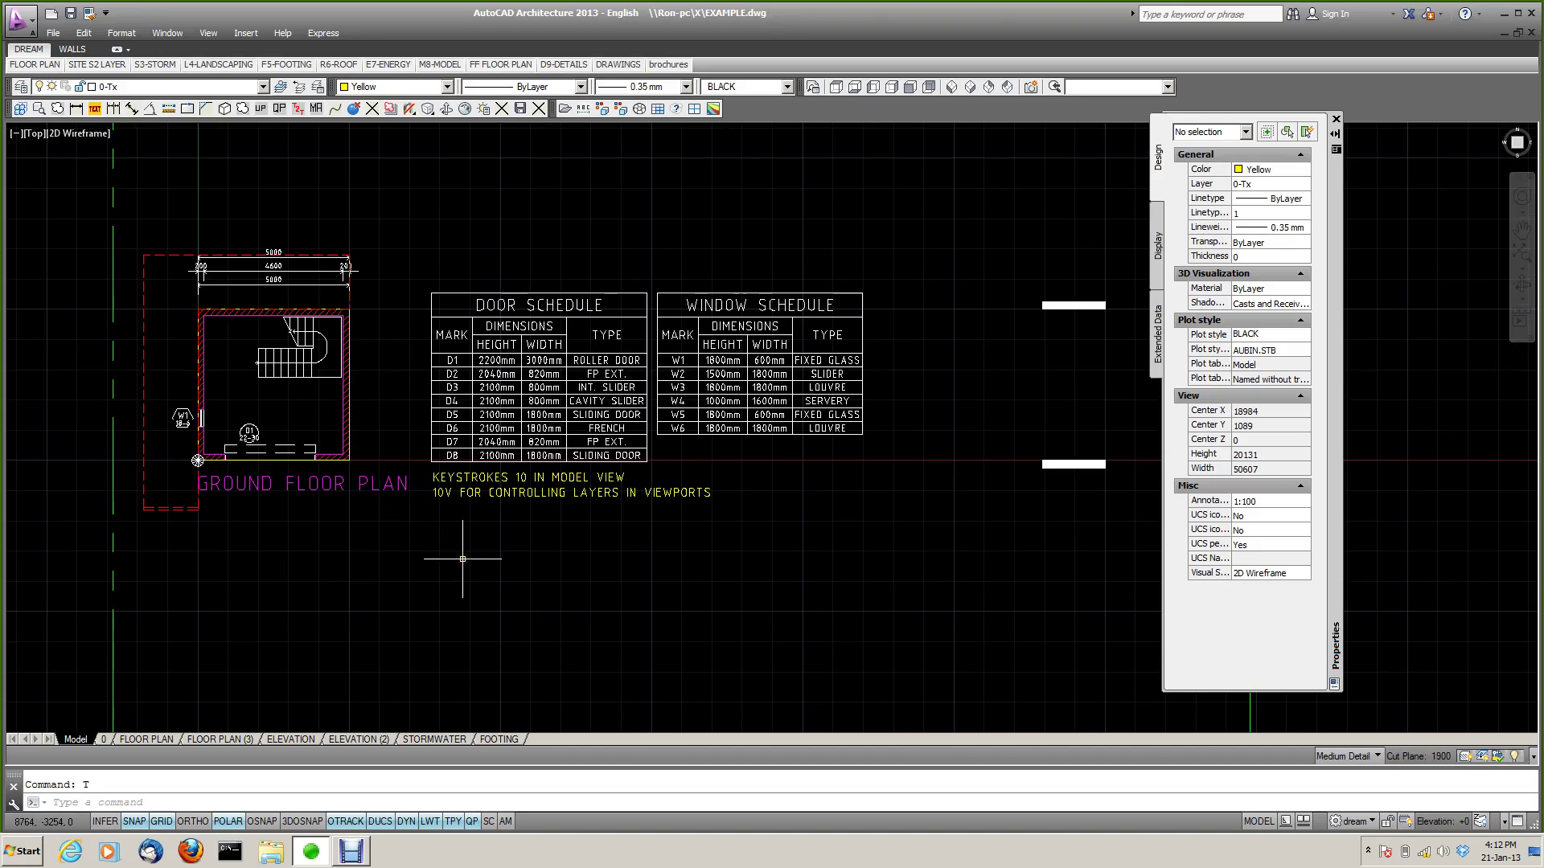
Step: Cycle through the 1st to 4th floor plans to the Fifth Floor Plan using keystrokes 101, 12, 13, 14, 15
type("101")
key("Return")
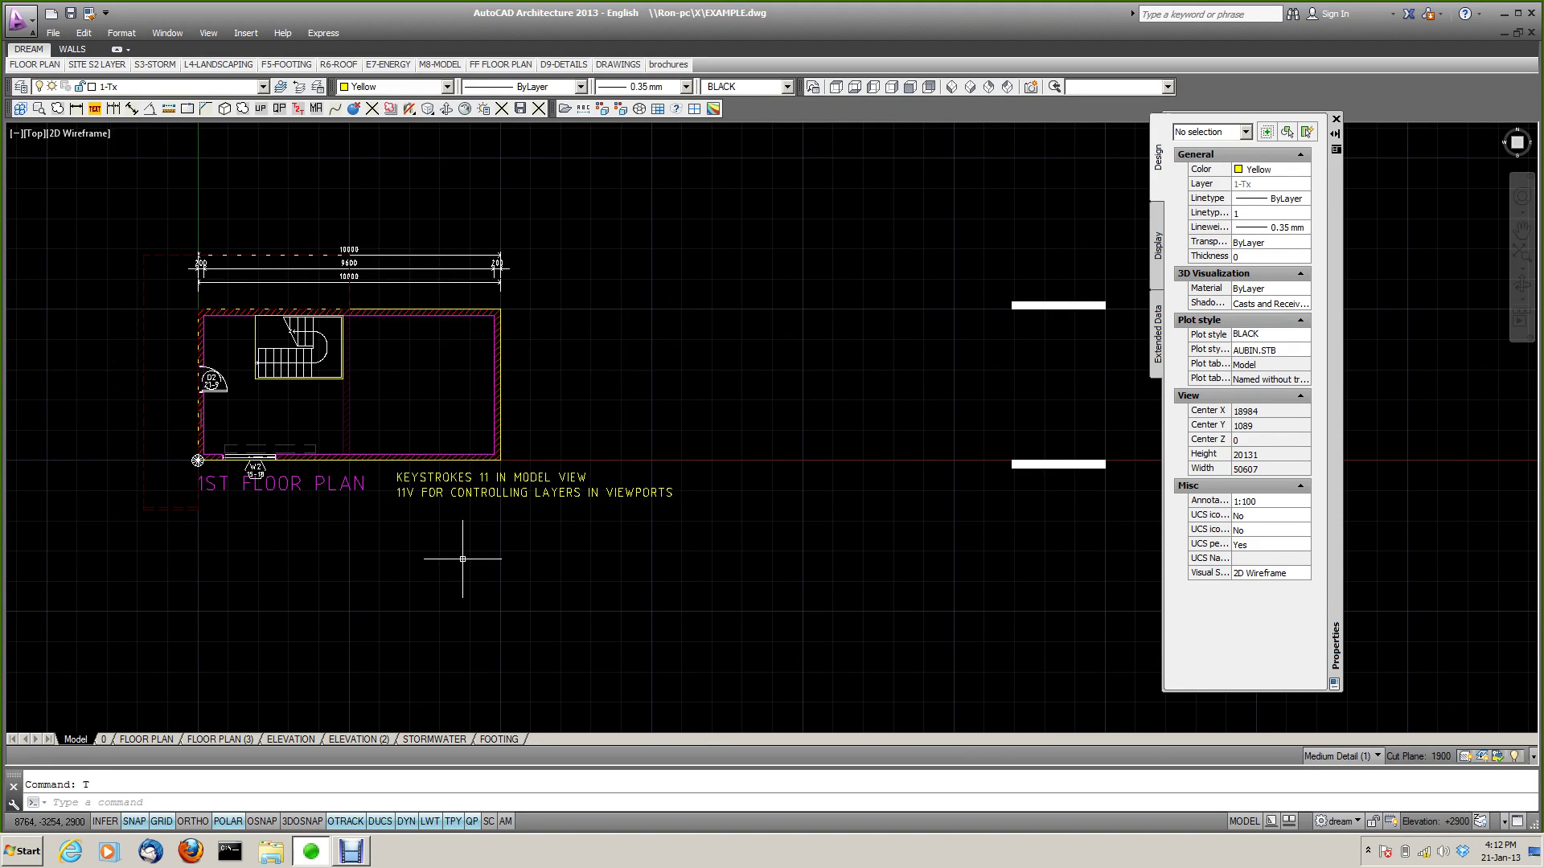
type("12")
key("Return")
type("13")
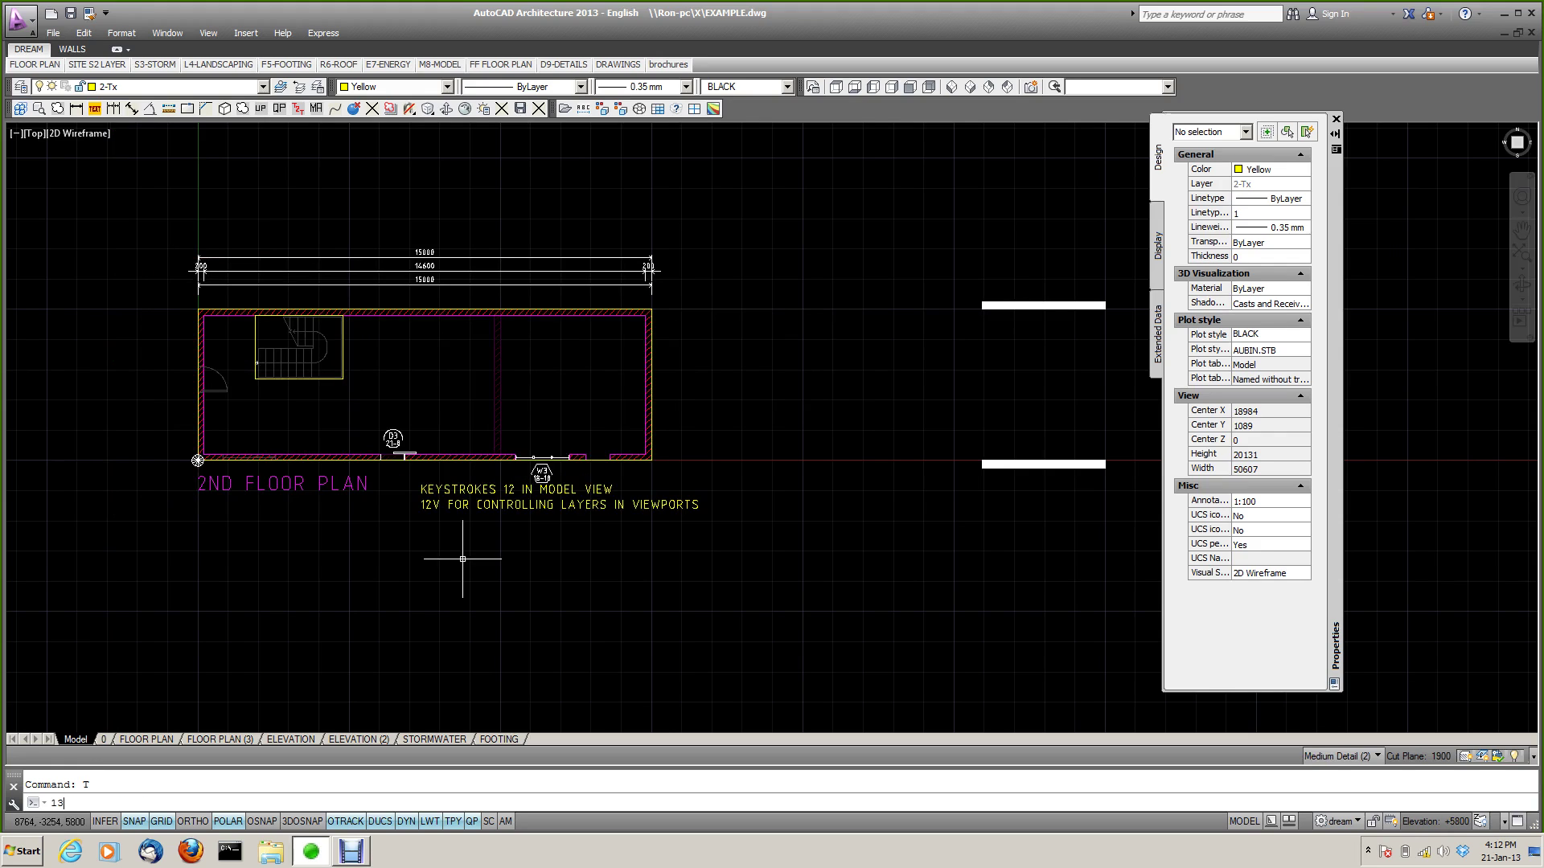
key("Return")
type("14")
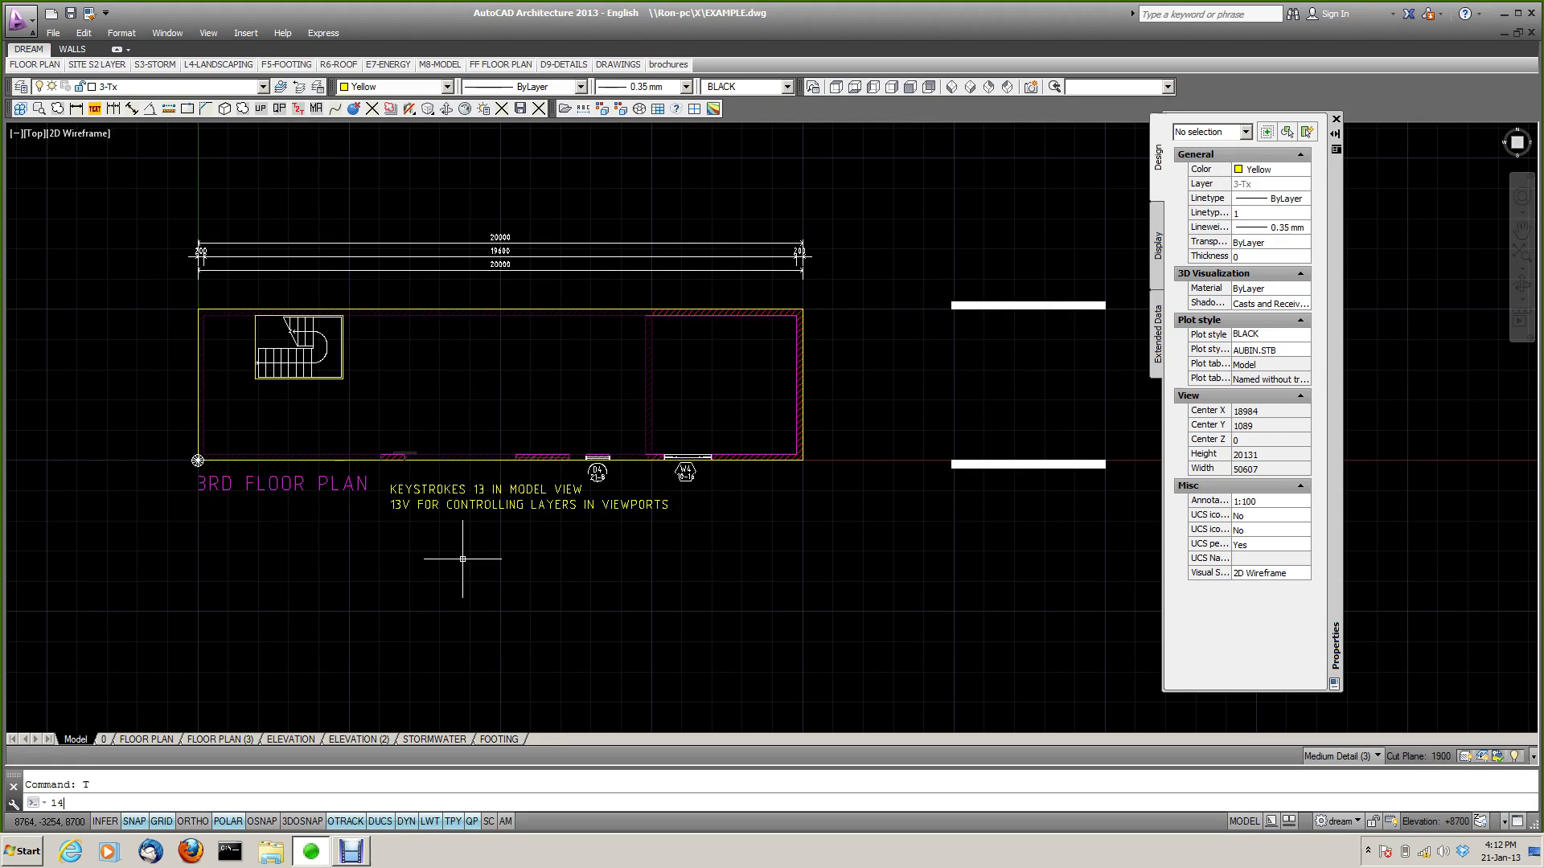
key("Return")
type("15")
key("Return")
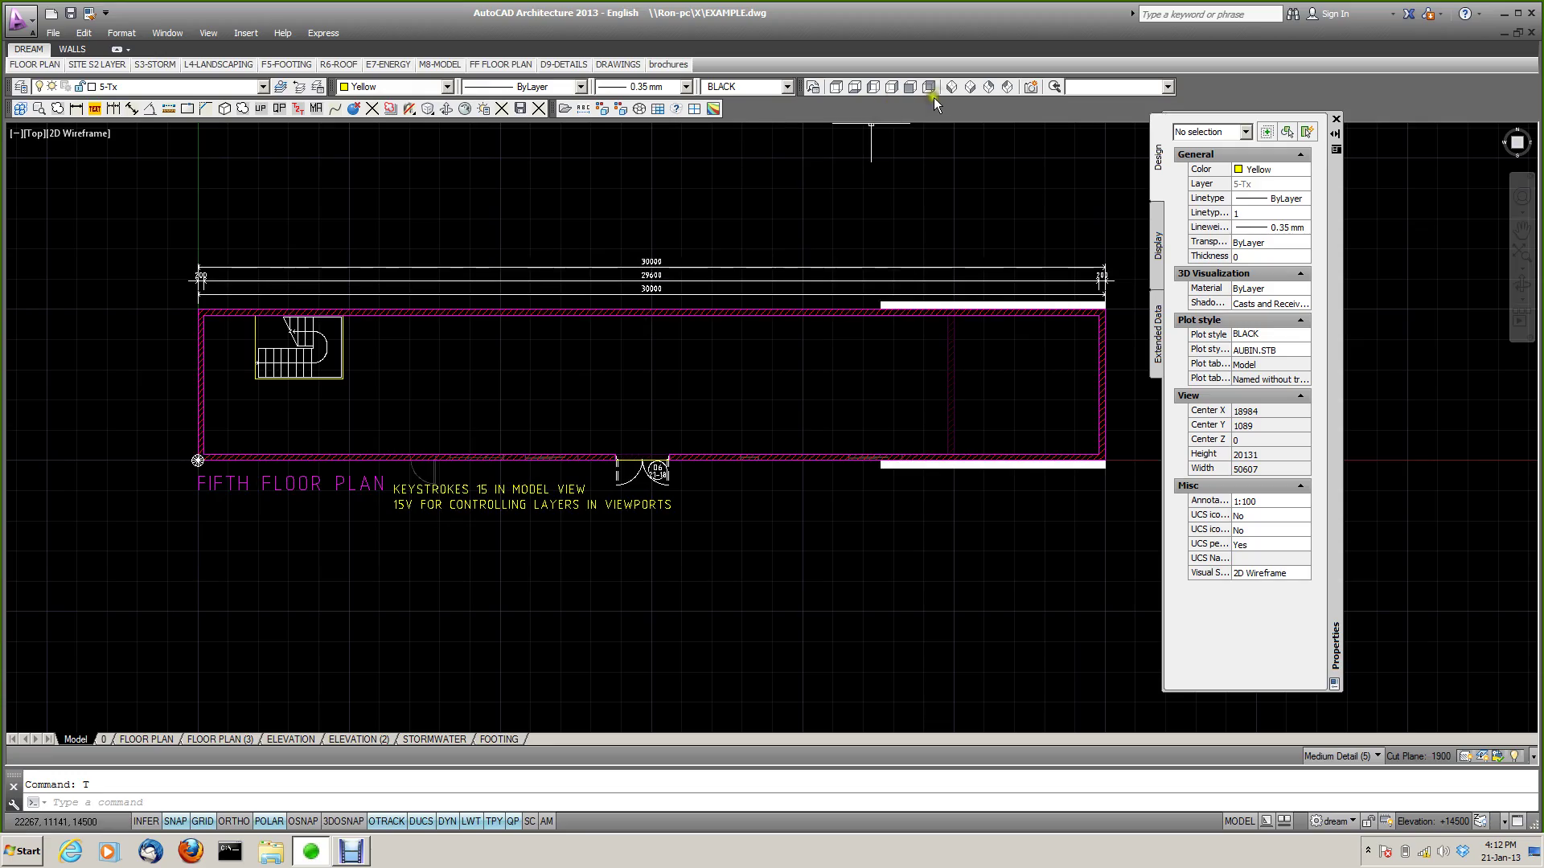
Step: View the model in SW Isometric, zoom in, and select the slanted FIN mass element
left_click(950, 85)
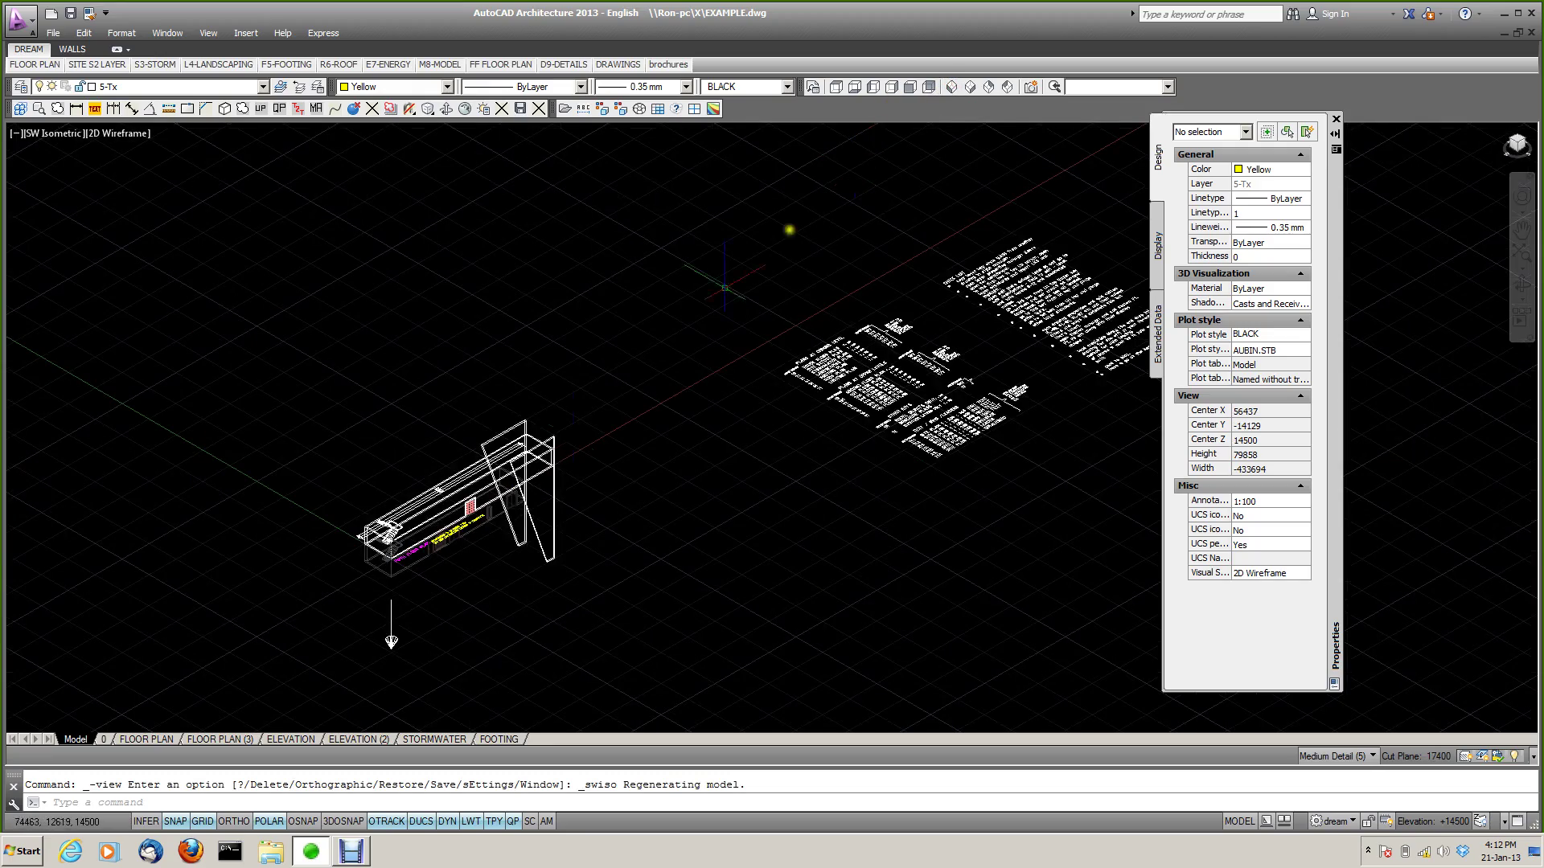
scroll(410, 574, "up", 3)
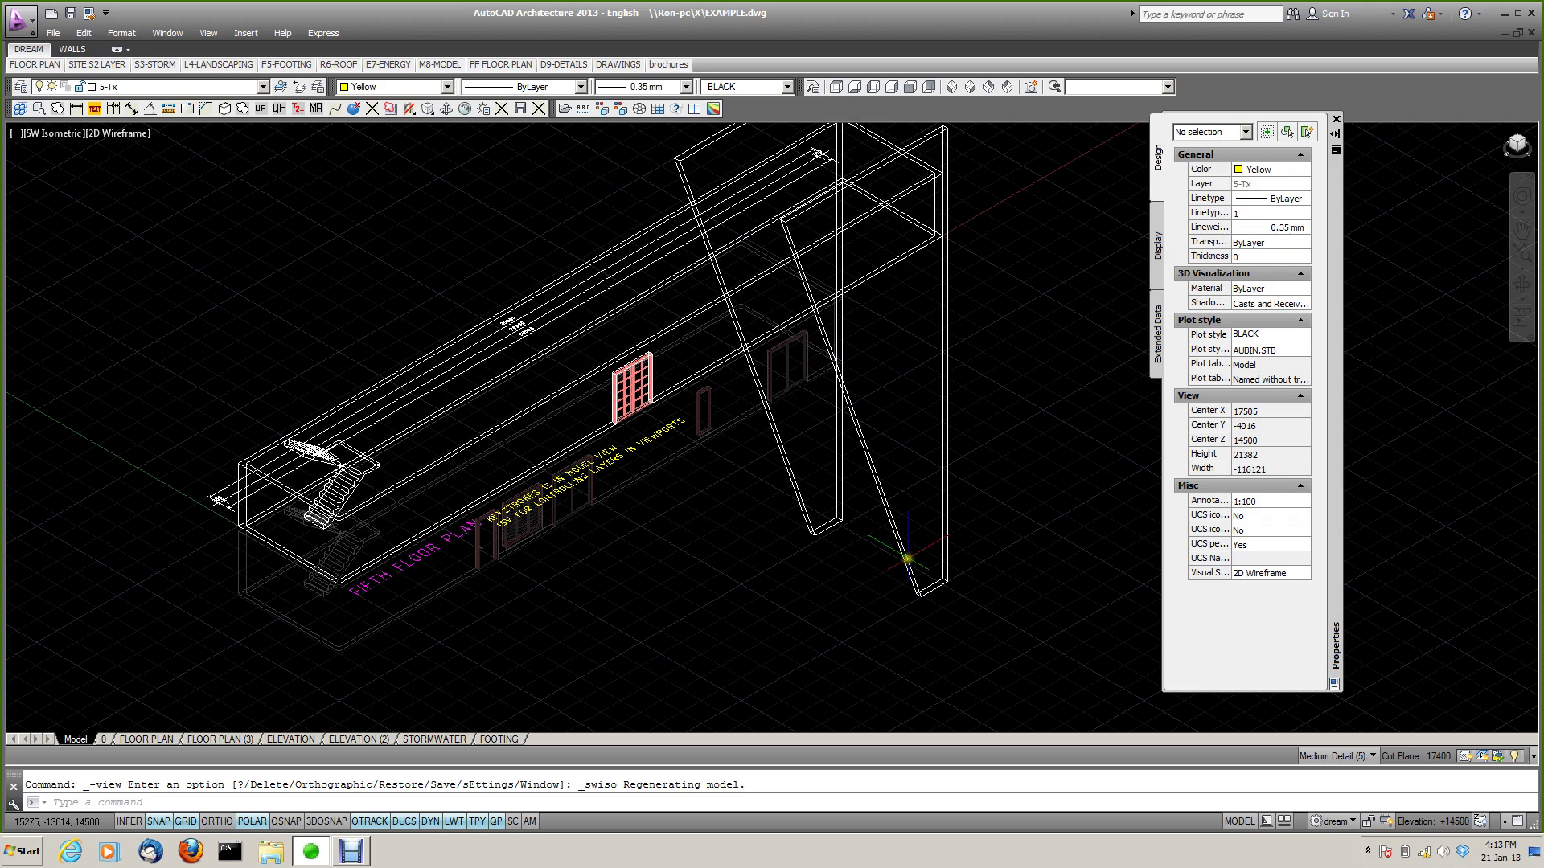
left_click(907, 558)
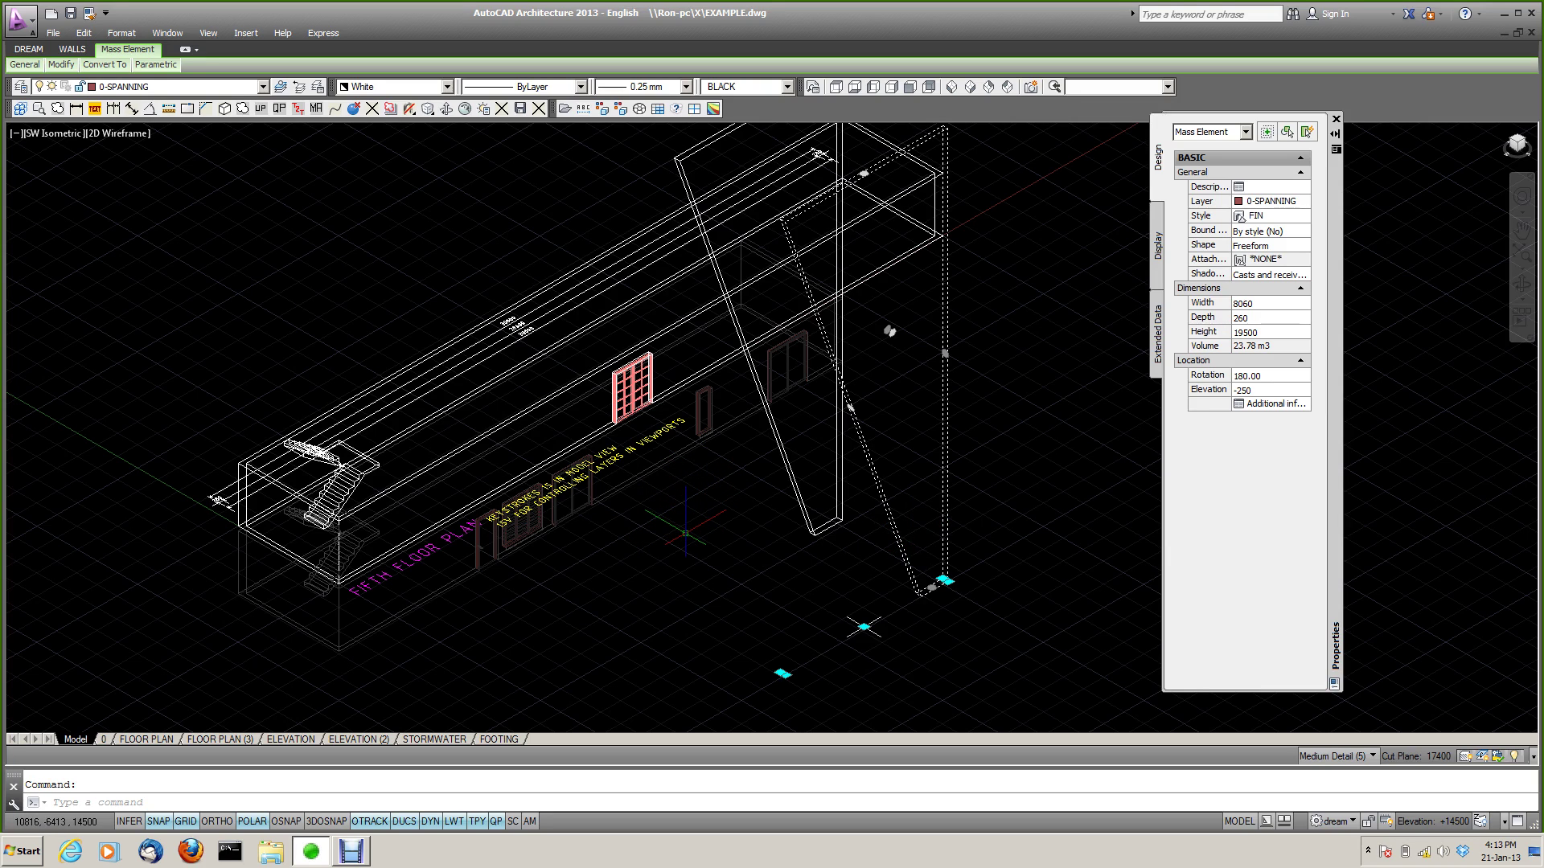
Step: Toggle layer sets 1M, 10, LLL and 1M to show every storey at High Detail
type("1M")
key("Return")
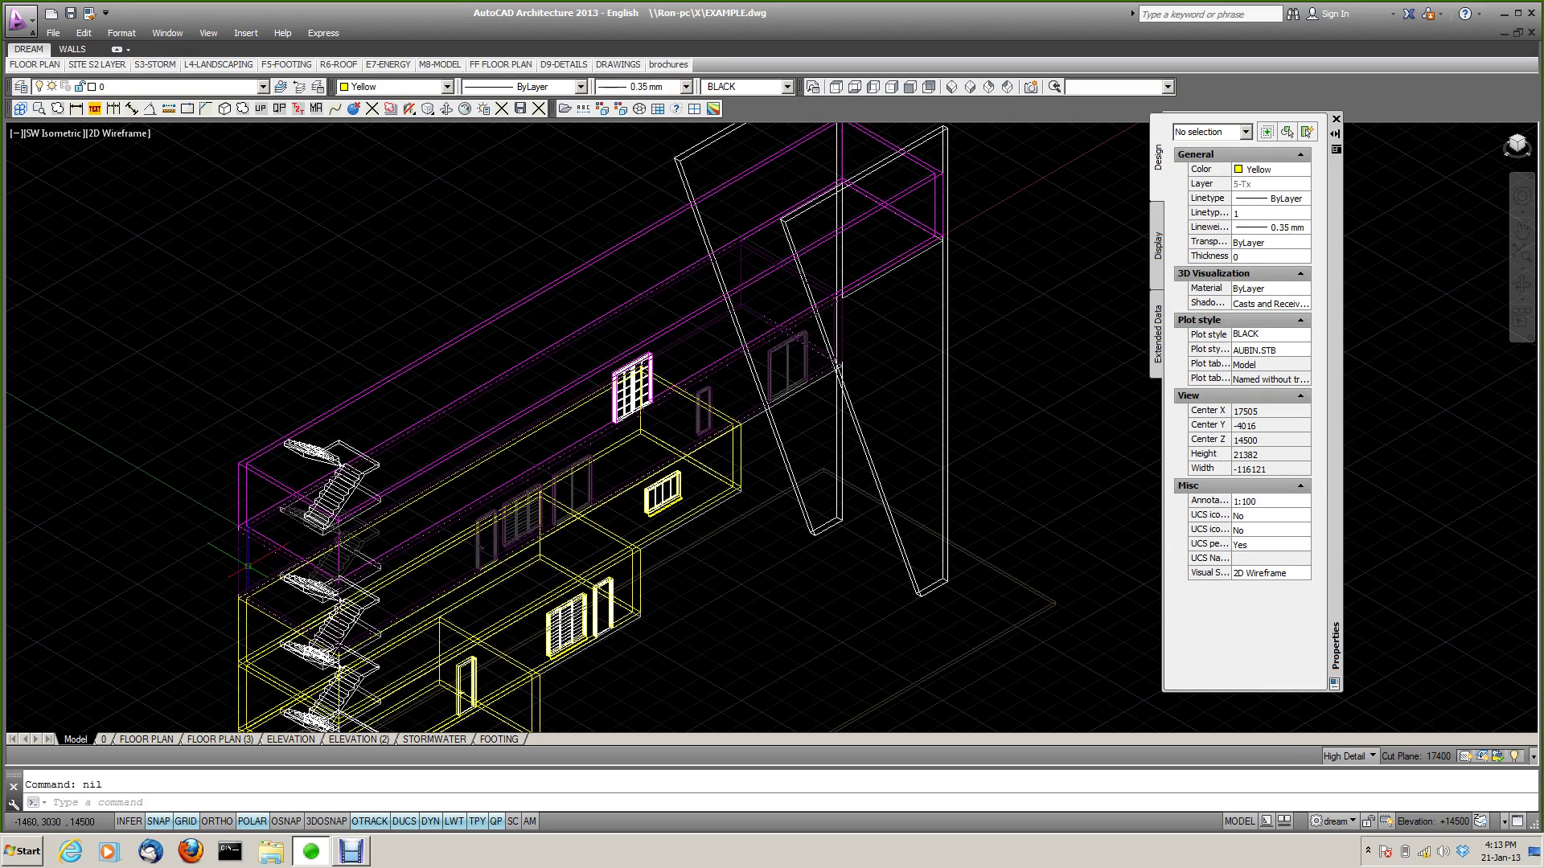
type("10")
key("Return")
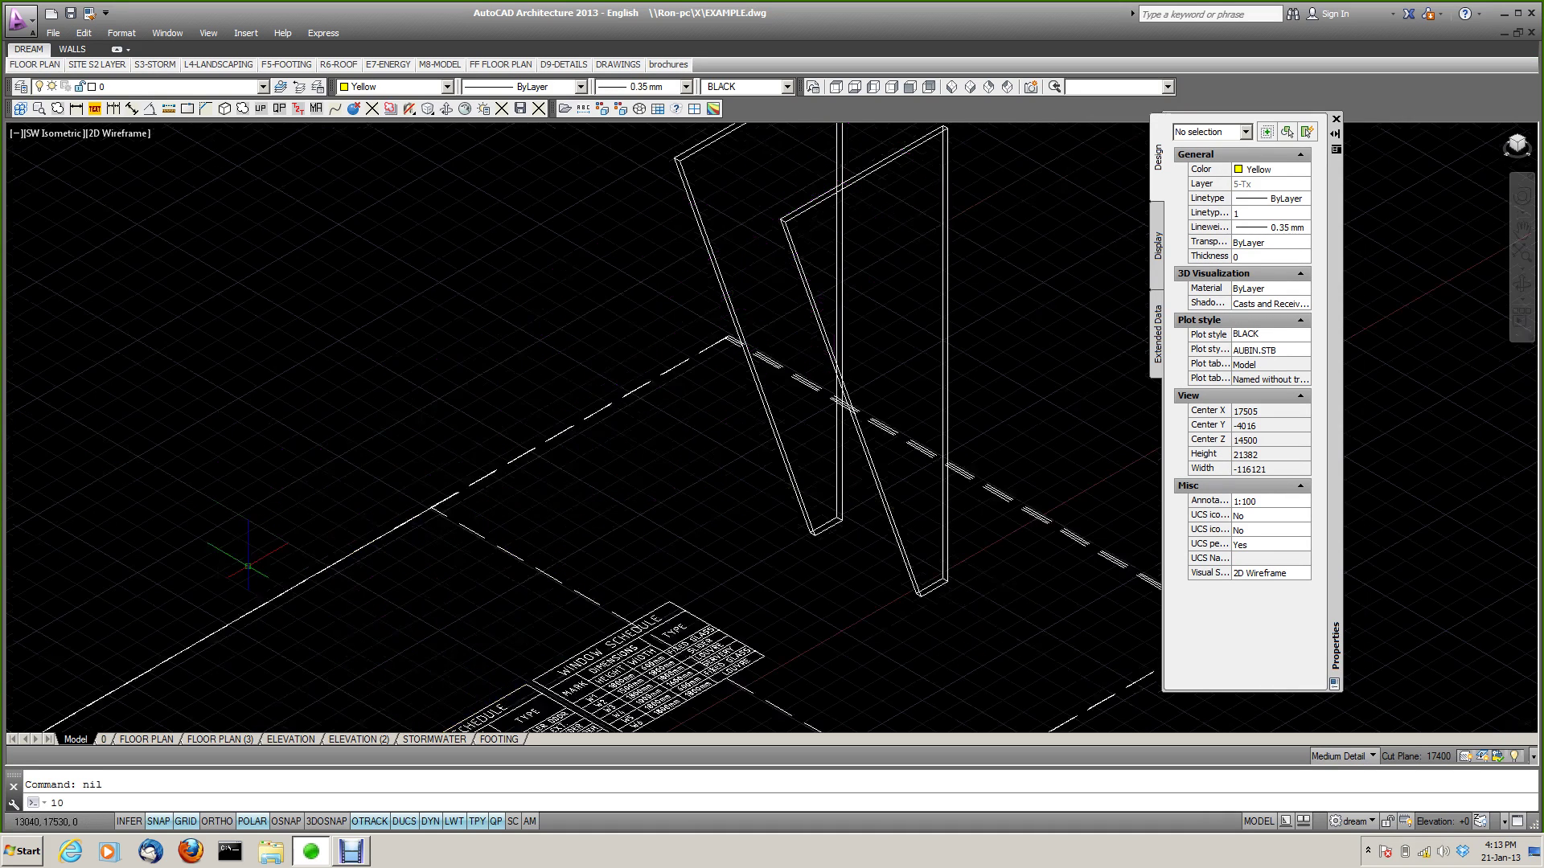
type("LLL")
key("Return")
type("1M")
key("Return")
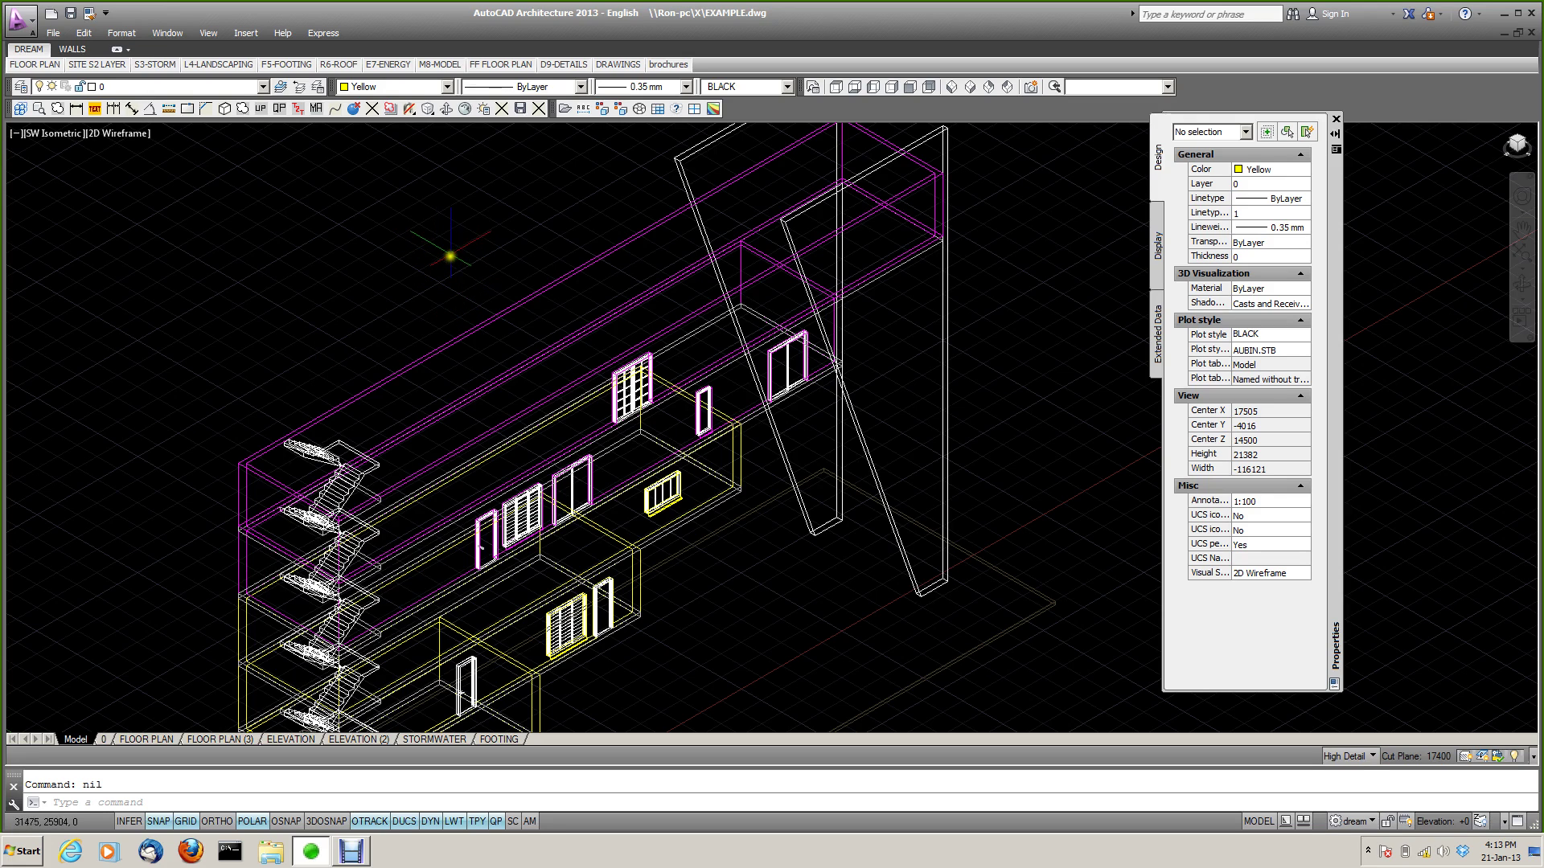
Step: Shade the house in the Colour visual style and orbit it to a new viewpoint
left_click(445, 108)
right_click(448, 207)
mouse_move(504, 440)
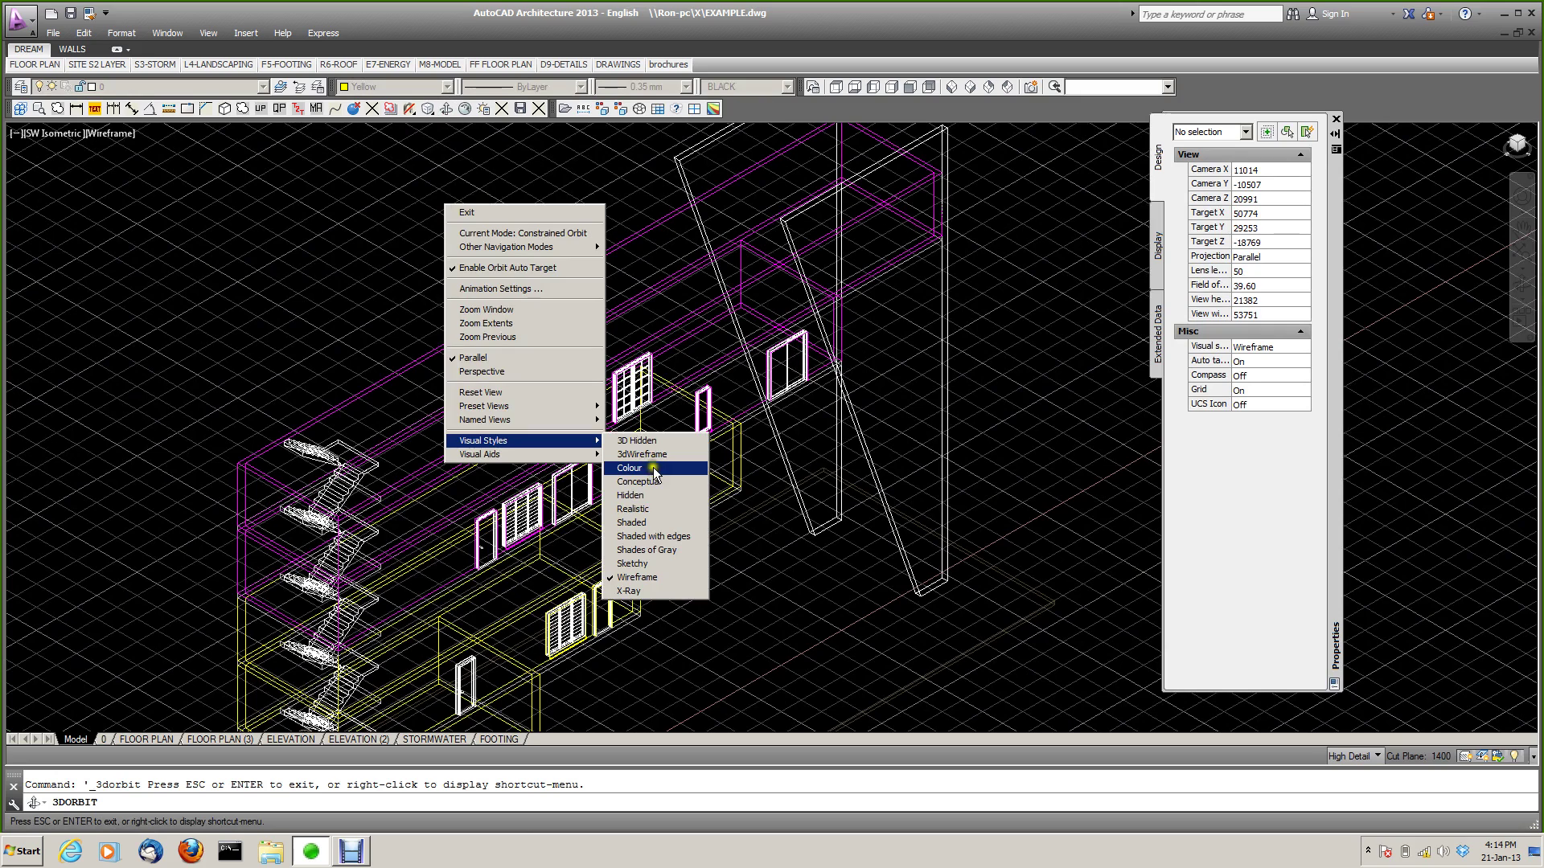
left_click(653, 467)
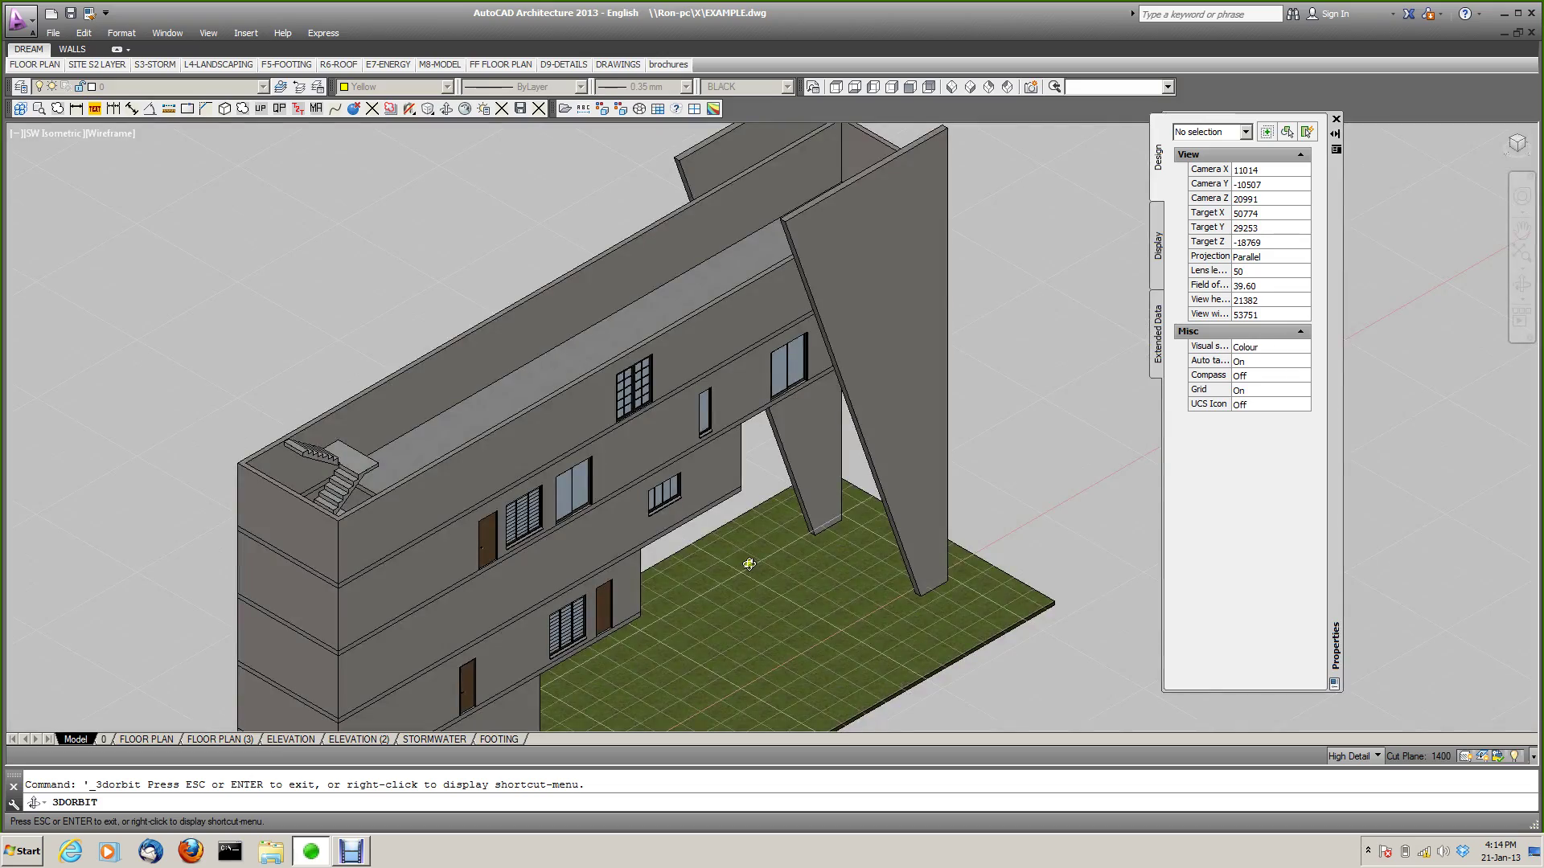
left_click_drag(579, 586, 546, 518)
right_click(151, 466)
left_click(182, 479)
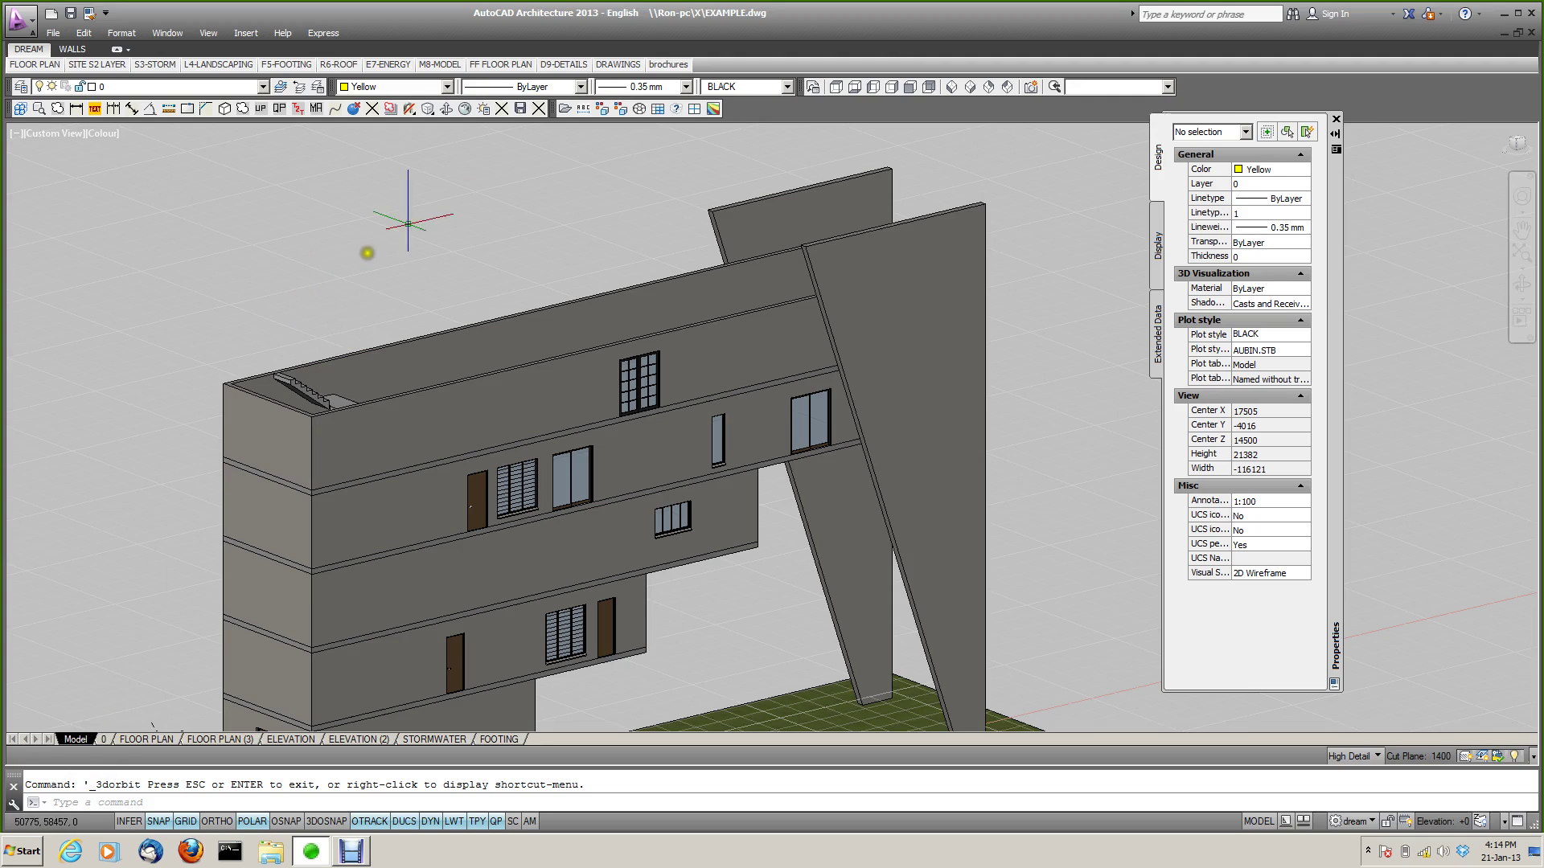
Step: Return to top view, apply the T, SF and LLL layer sets, and show the FLOOR PLAN sheet
left_click(837, 86)
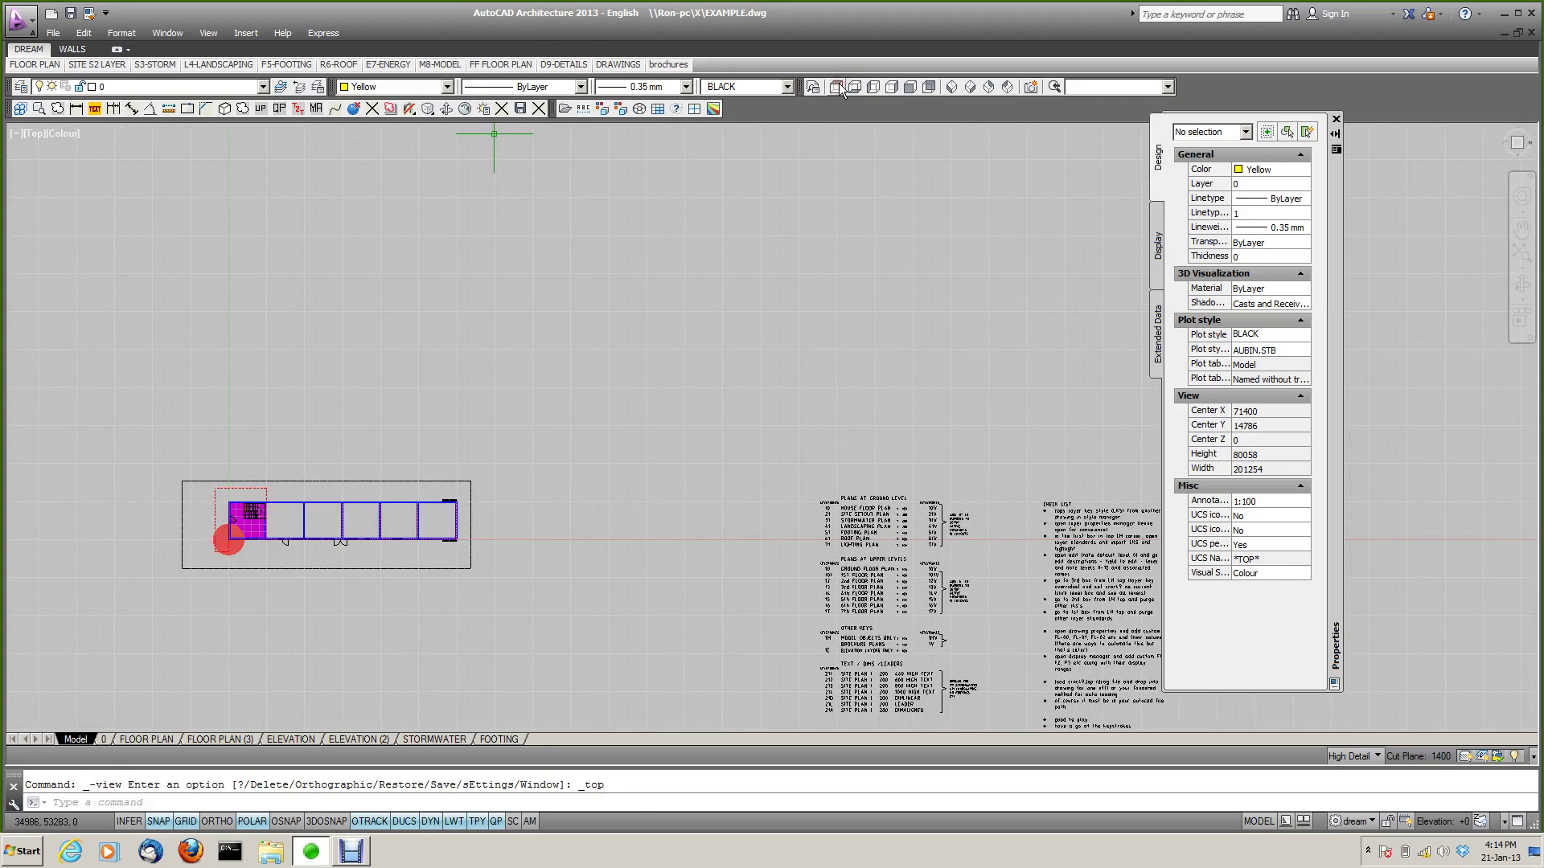
type("T")
key("Return")
type("SF")
key("Return")
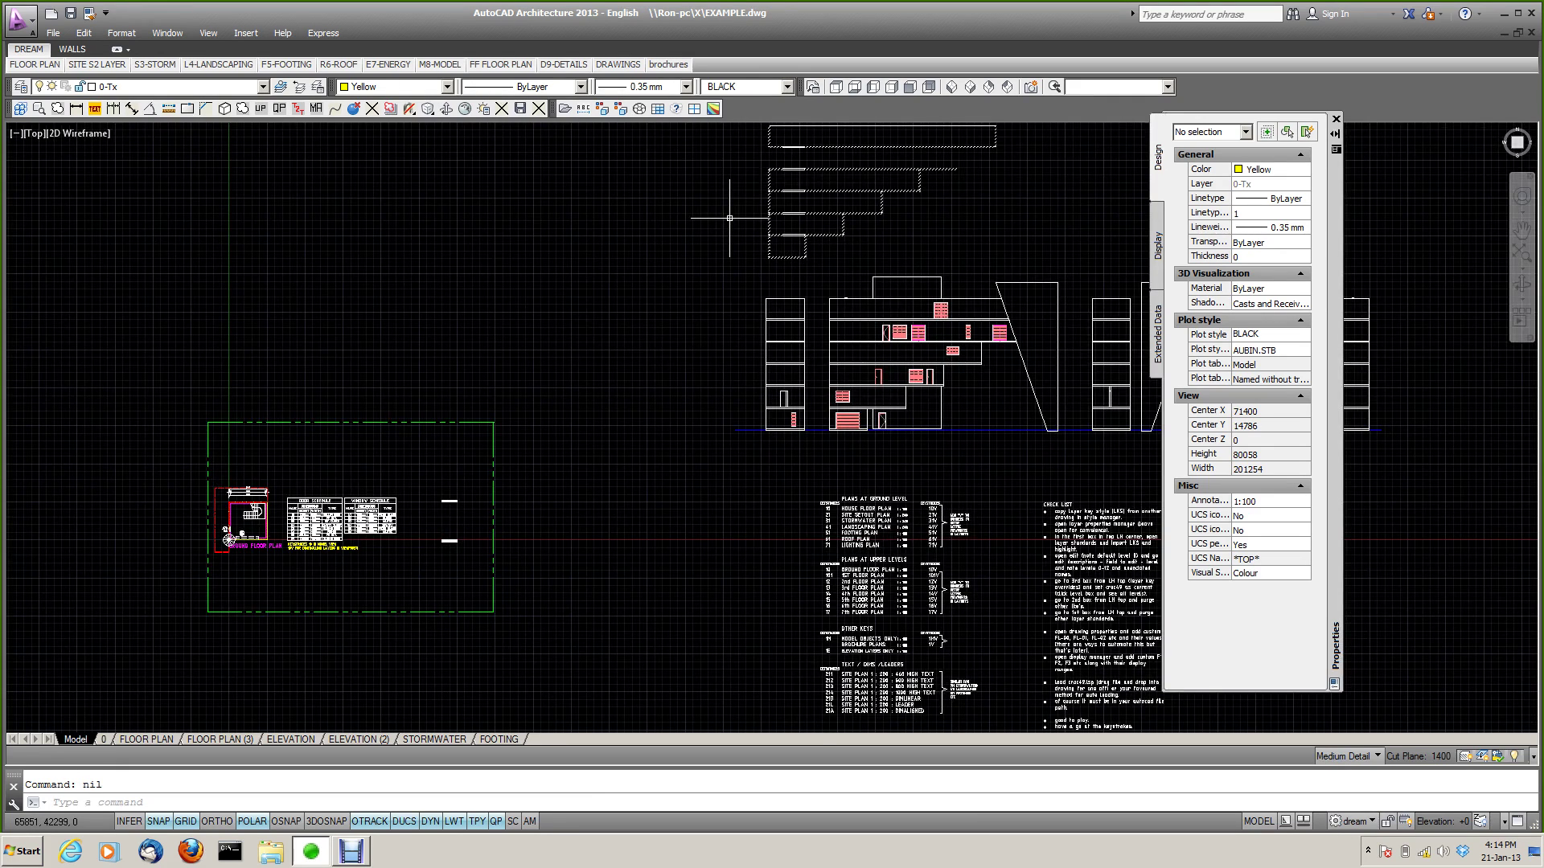
type("LLL")
key("Return")
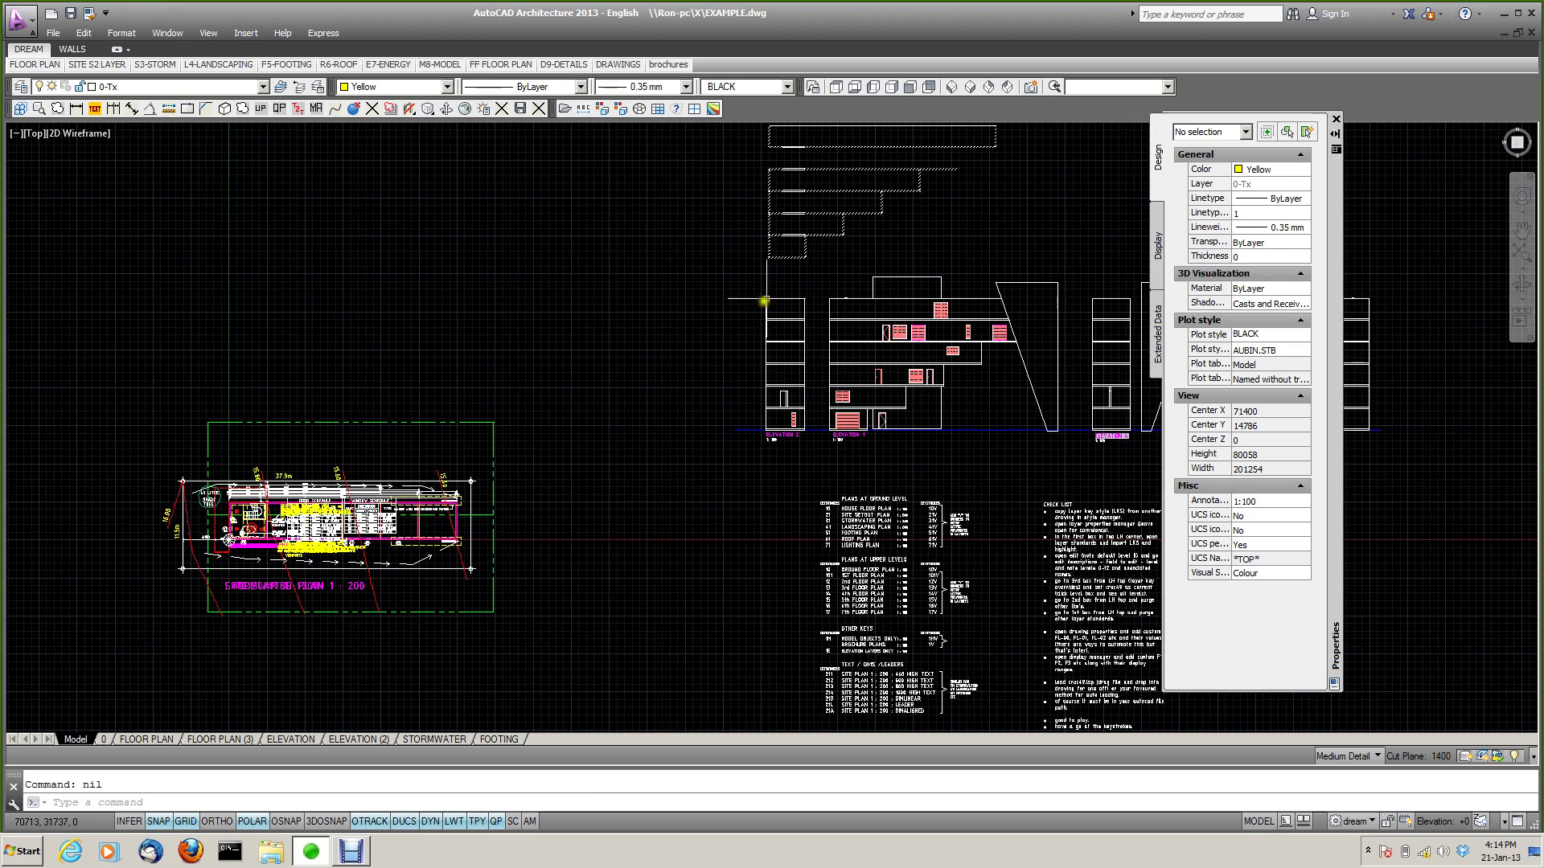
left_click(151, 738)
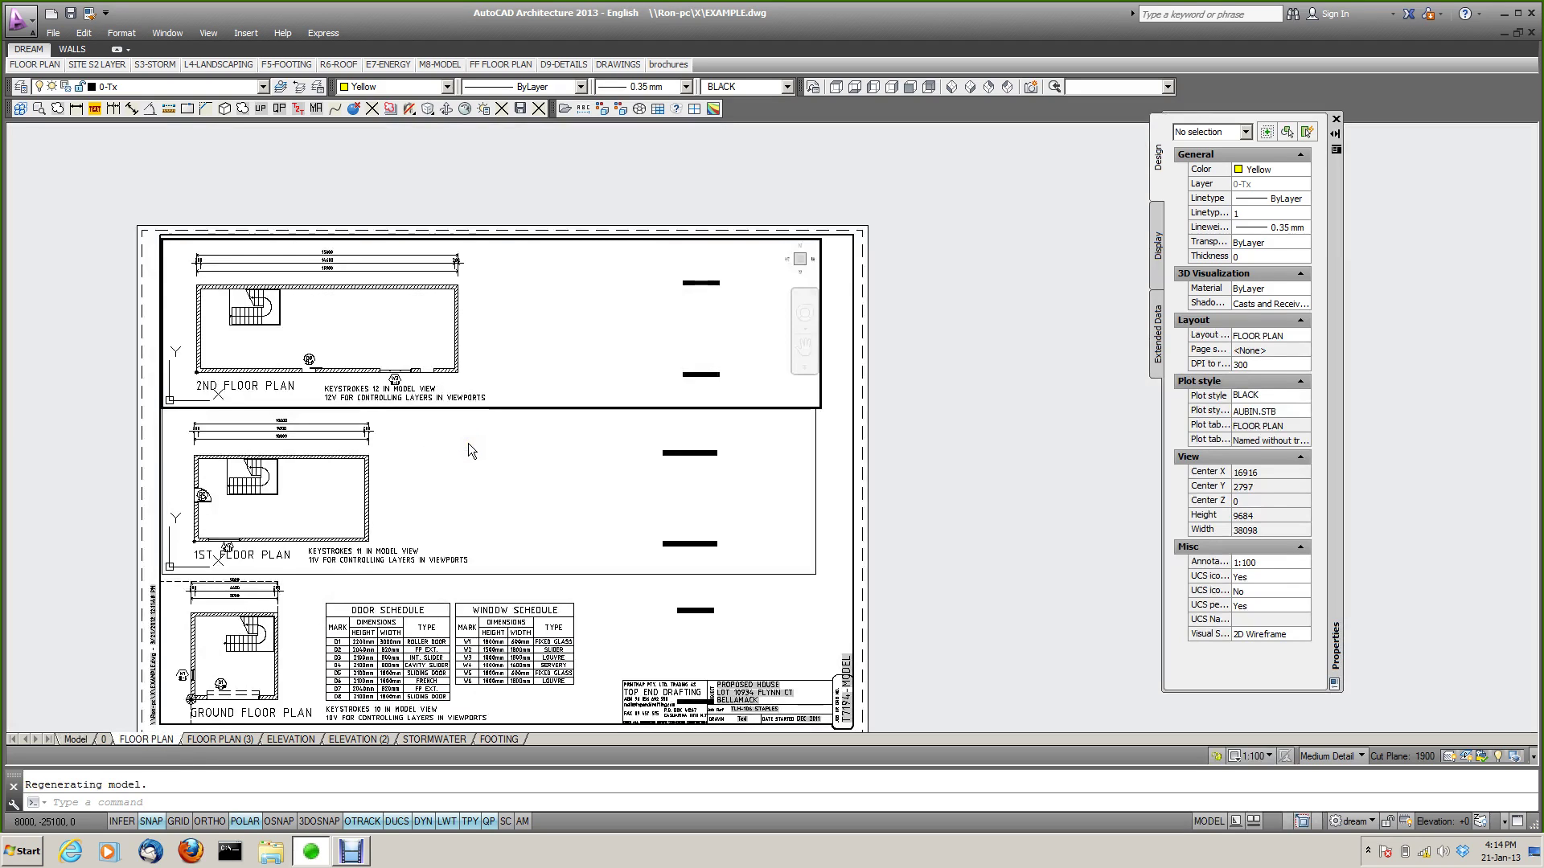
Step: Click around the plans on the FLOOR PLAN sheet, then switch to the FLOOR PLAN (3) sheet
left_click(318, 679)
left_click(311, 652)
left_click(270, 686)
left_click(330, 429)
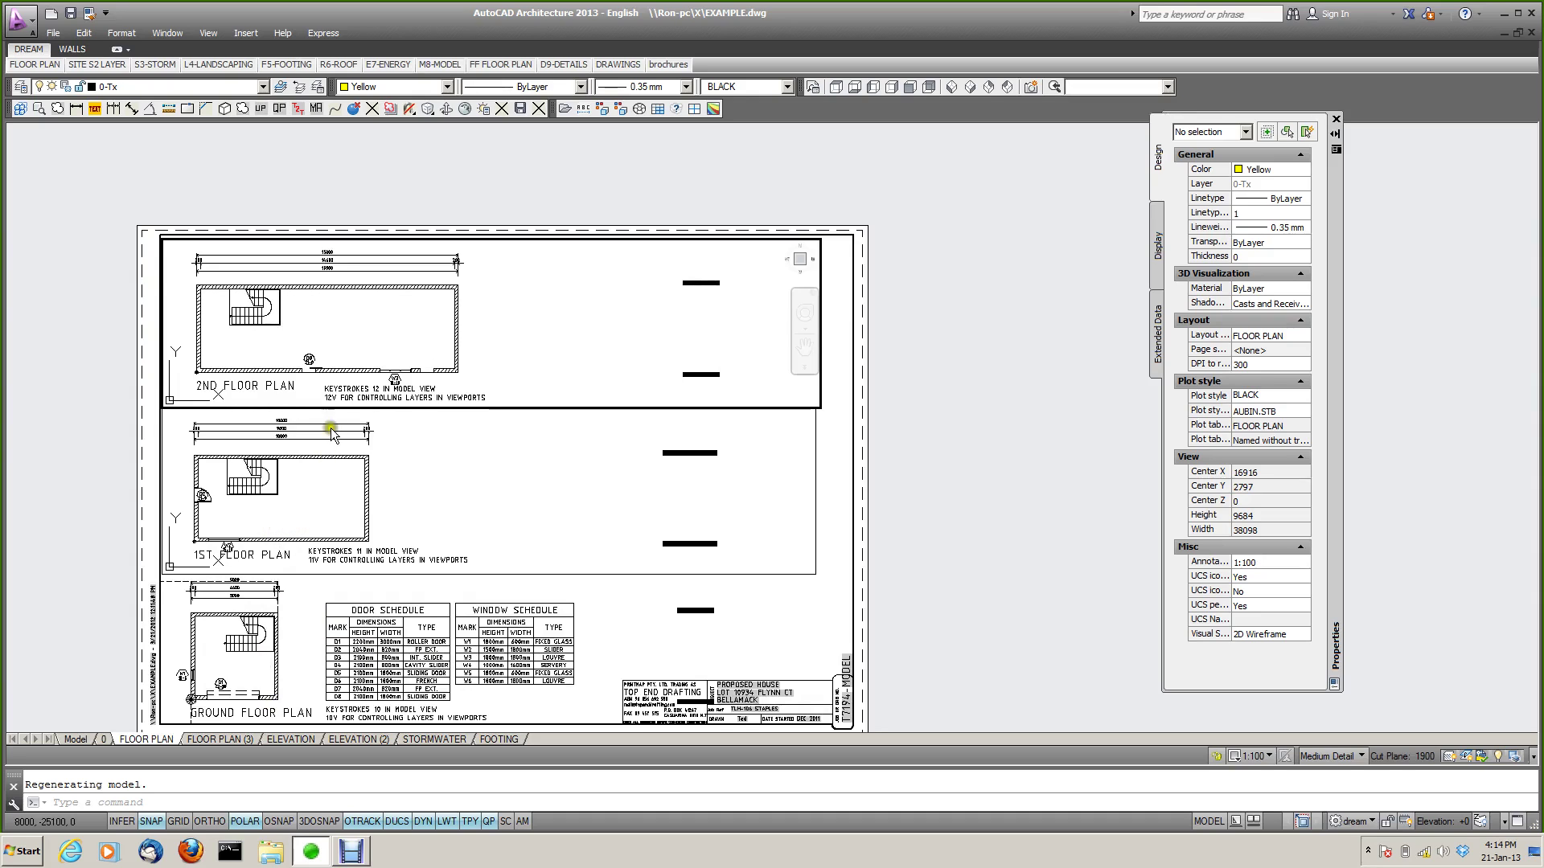
right_click(225, 738)
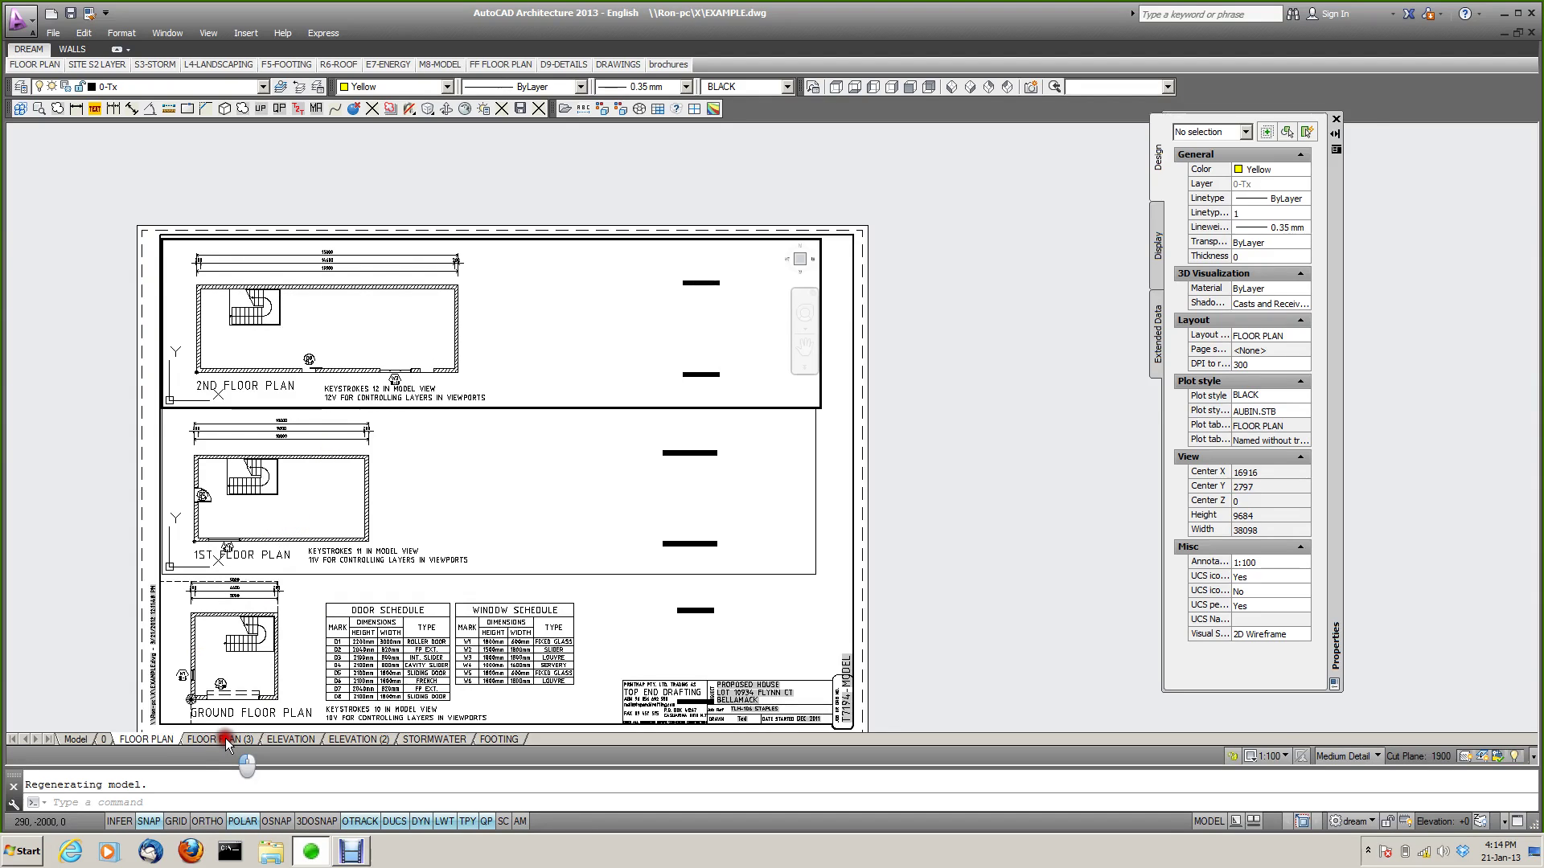
left_click(362, 574)
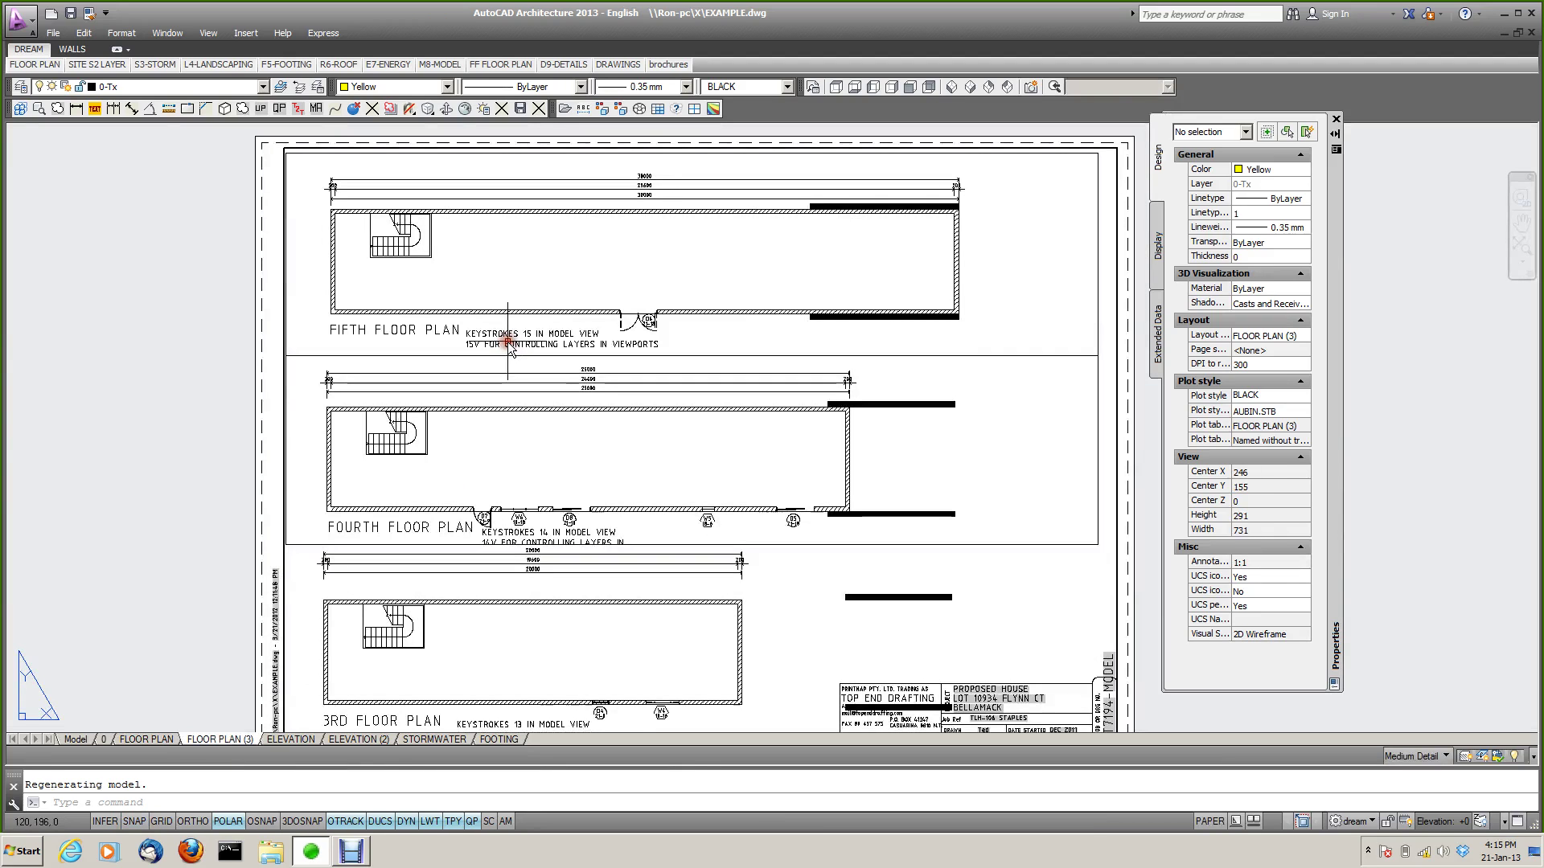
Step: Select the three black mass-element bars in the floor plan viewport, then move to the ELEVATION sheet
double_click(522, 256)
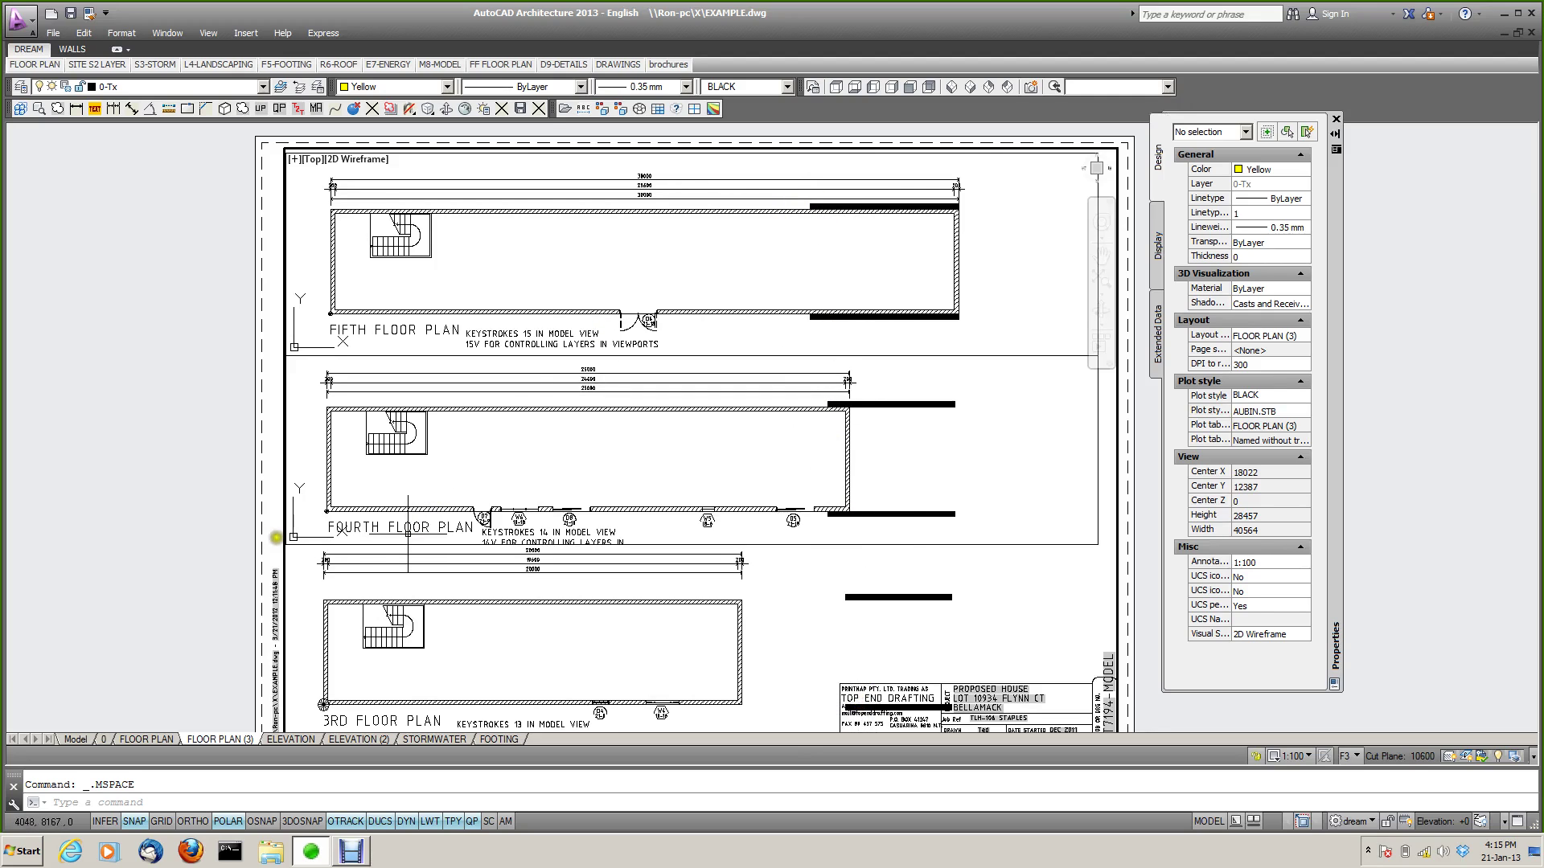
left_click(898, 606)
left_click(877, 193)
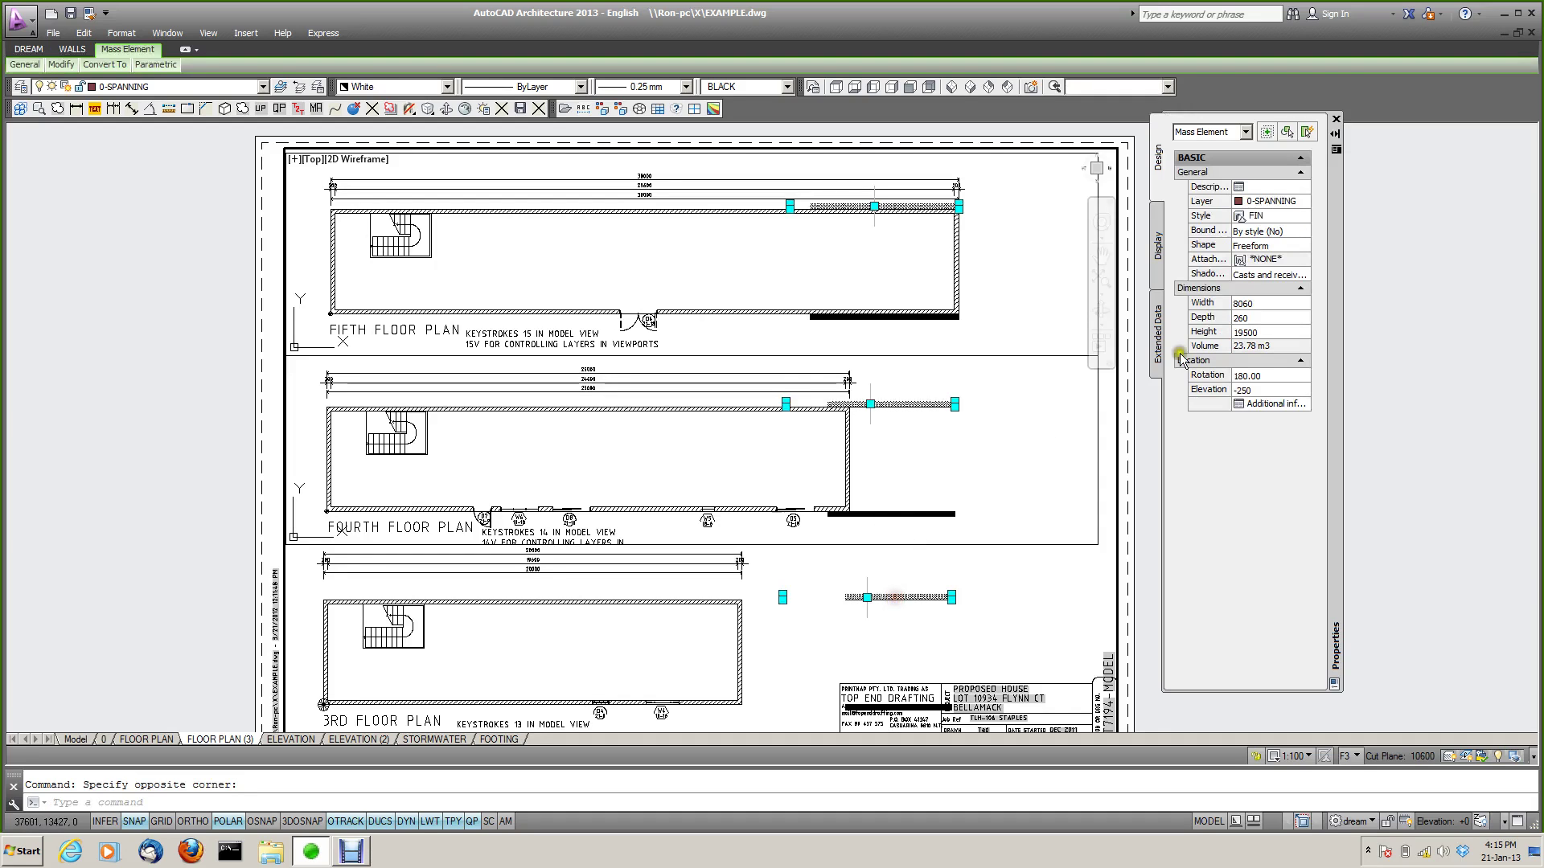
double_click(193, 509)
left_click(273, 740)
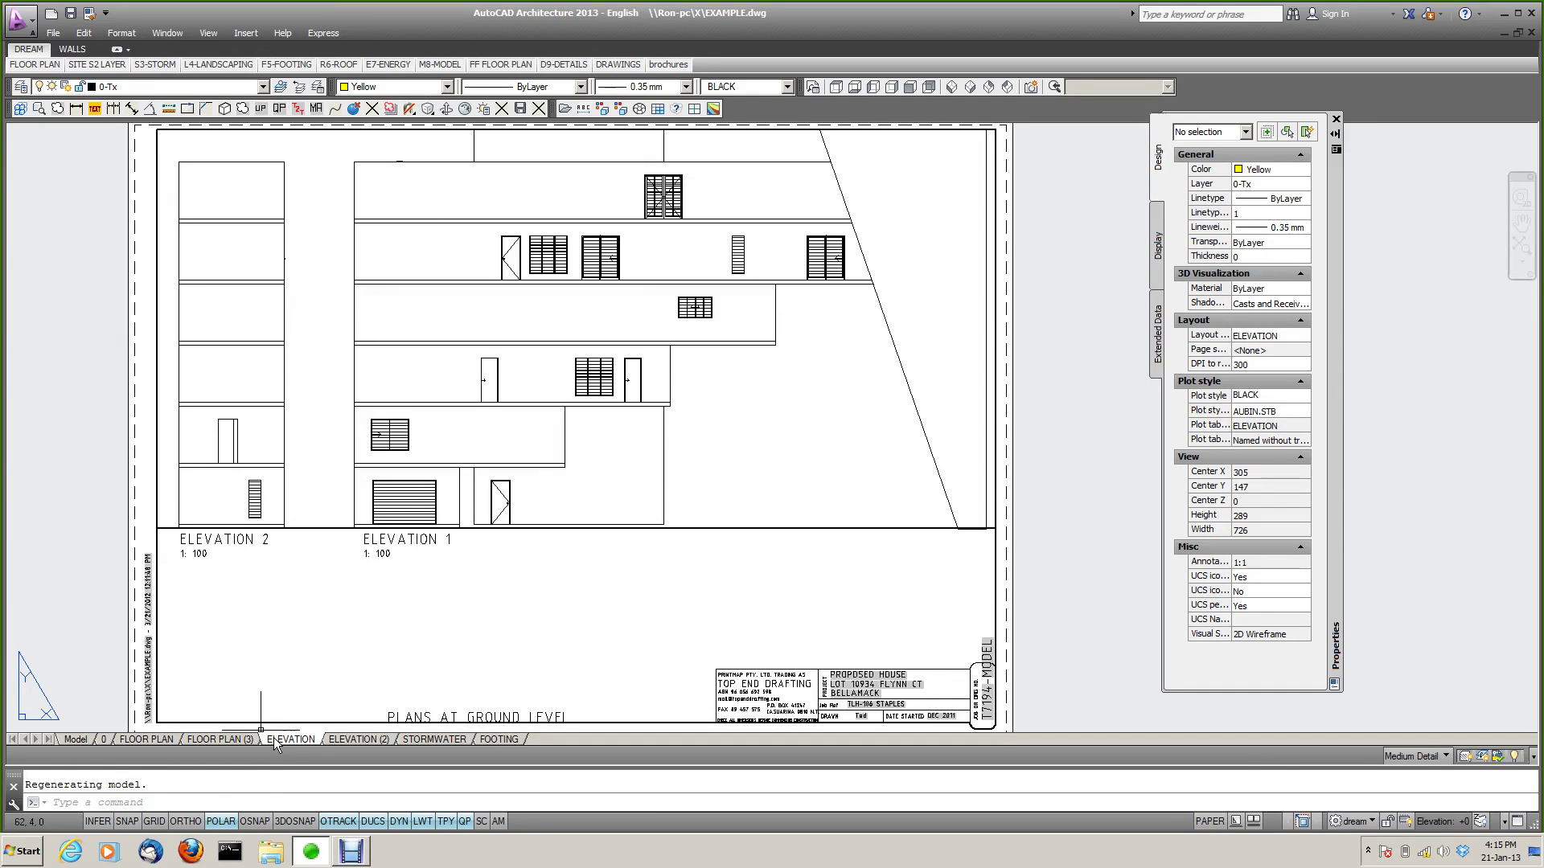
Step: Move past the ELEVATION (2) sheet with elevations 3 and 4 to the STORMWATER sheet
left_click(295, 739)
left_click(349, 736)
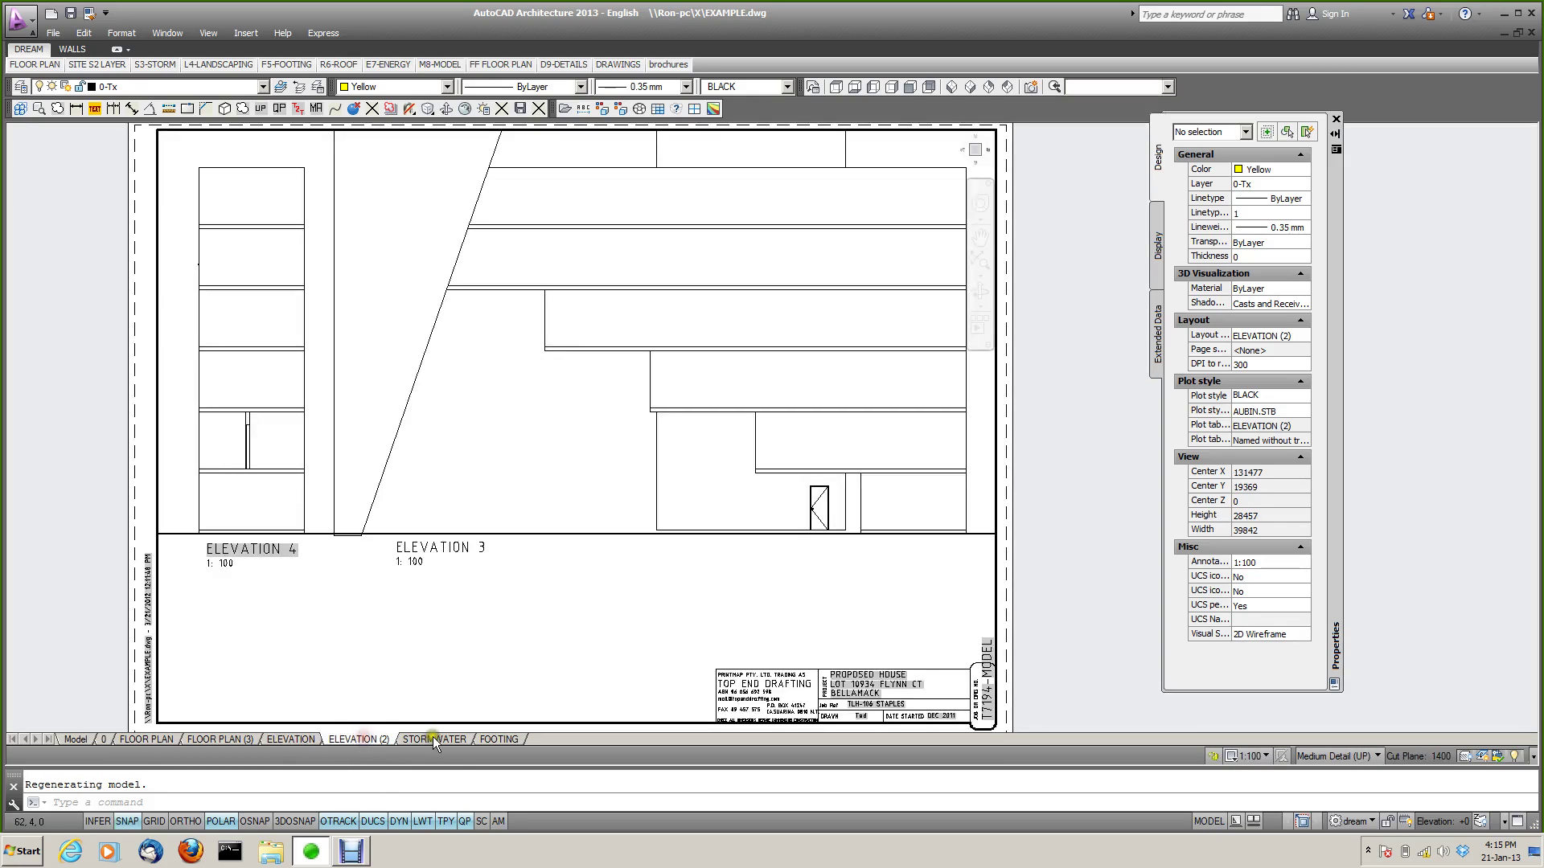
left_click(432, 739)
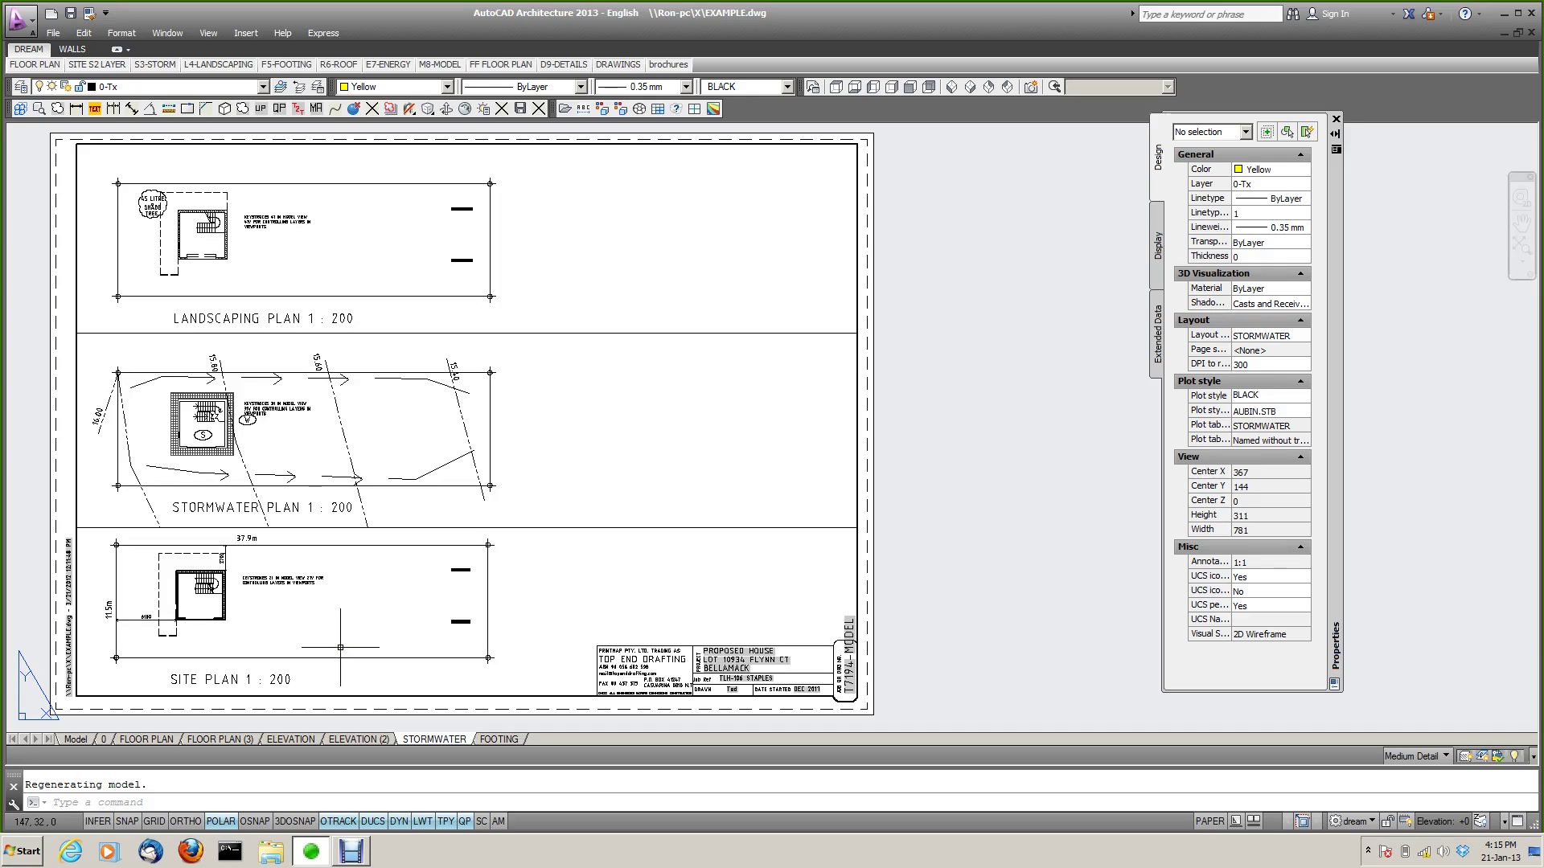
double_click(342, 631)
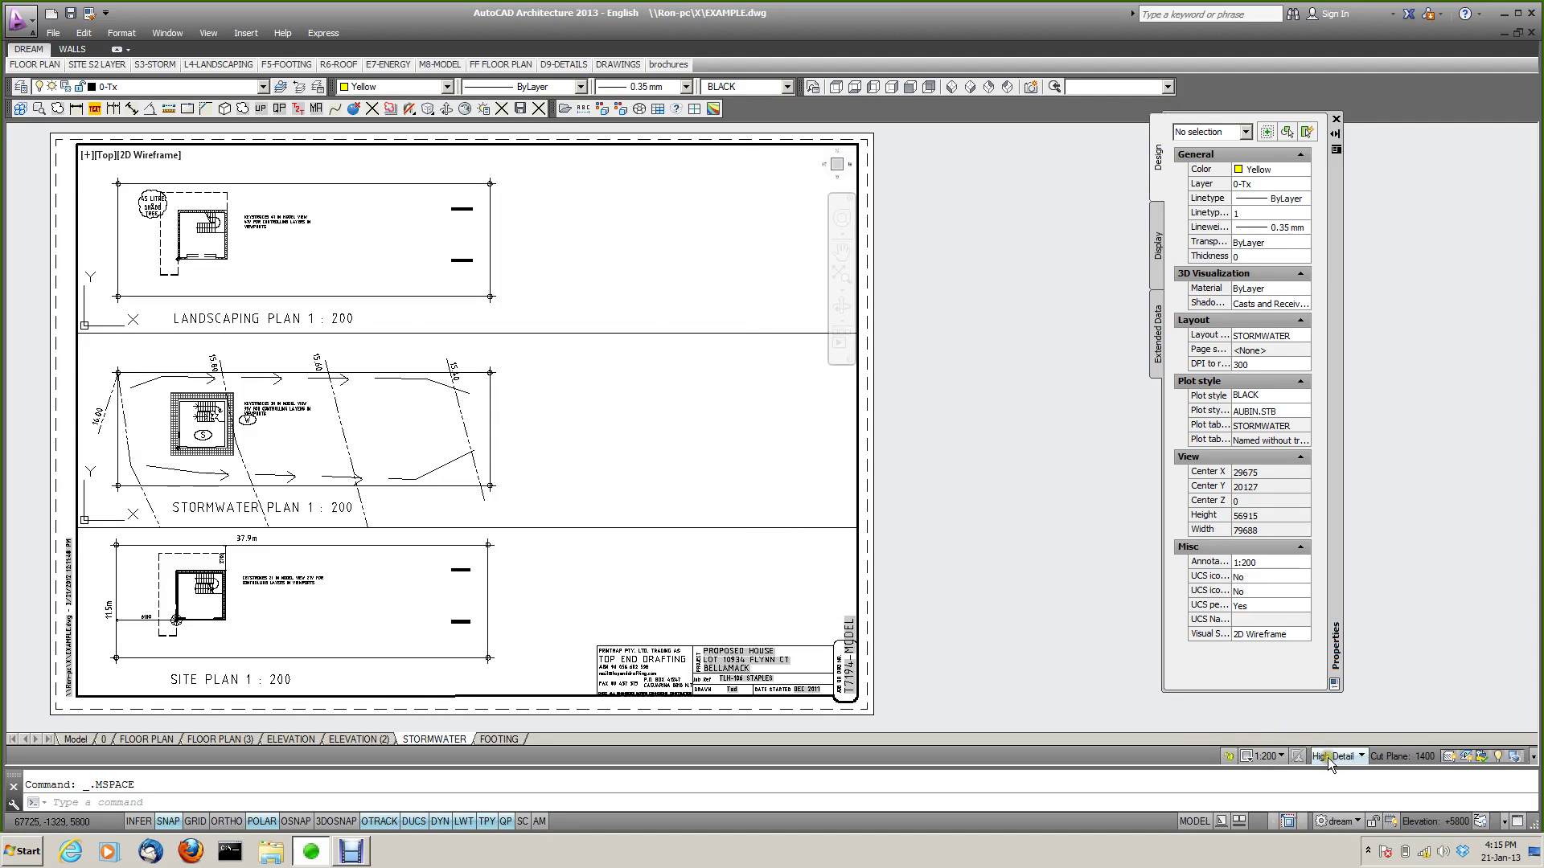
left_click(594, 468)
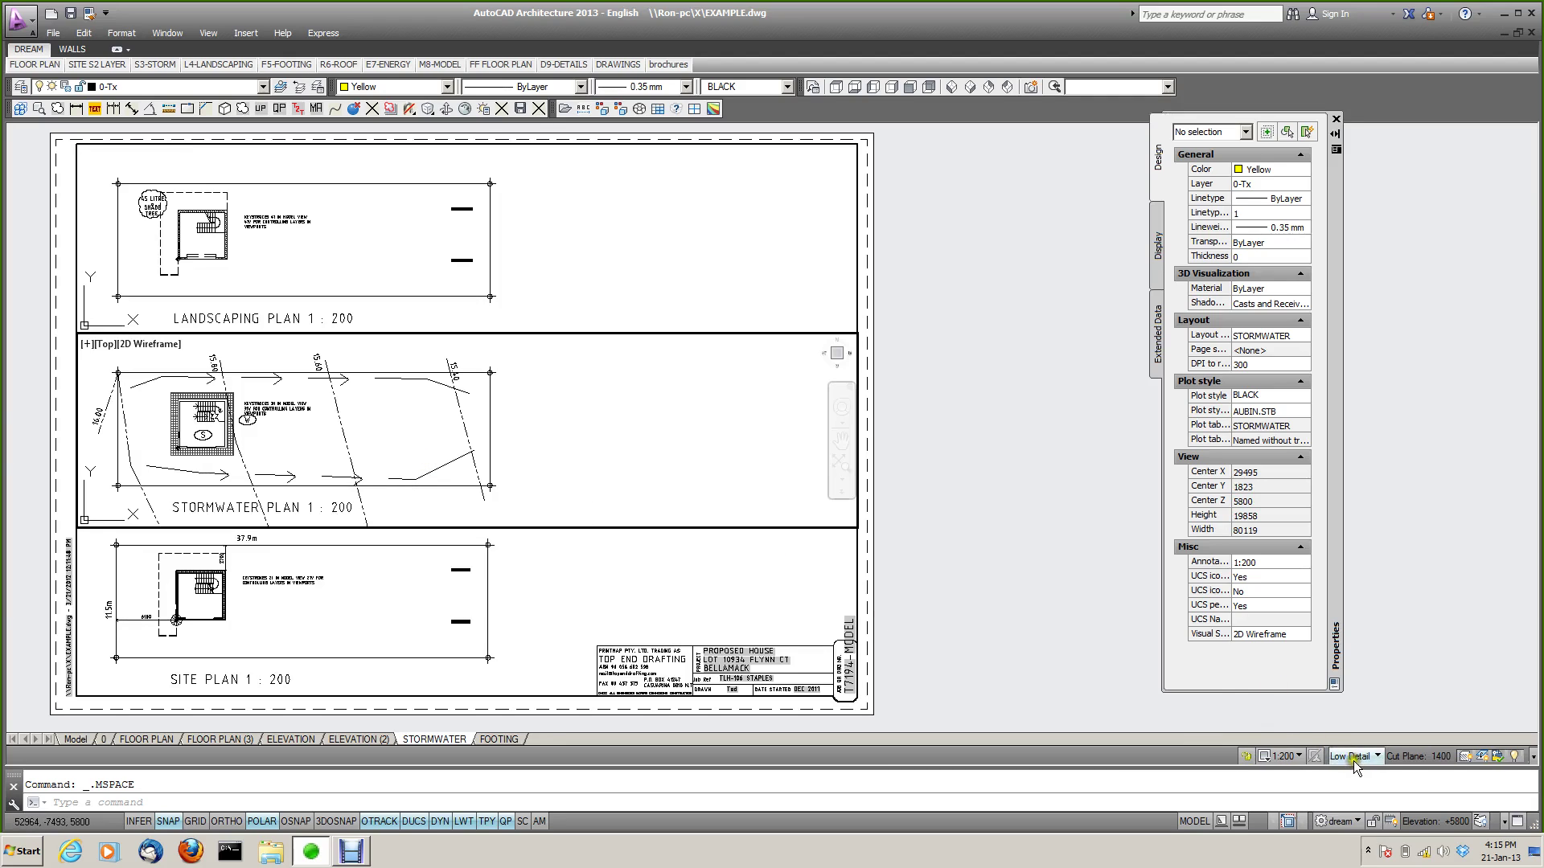
left_click(528, 238)
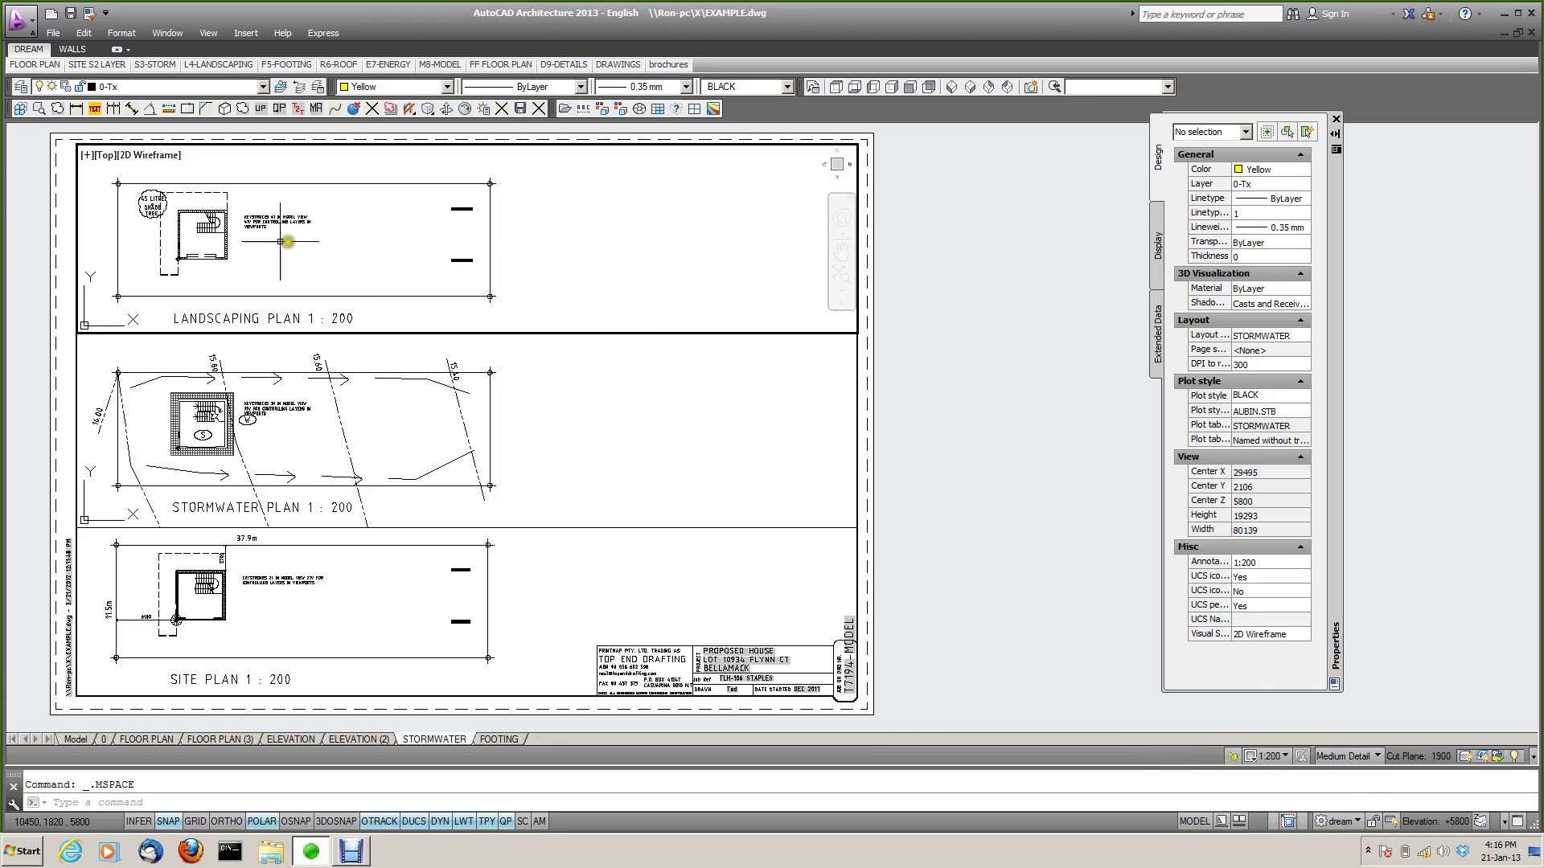
left_click(950, 264)
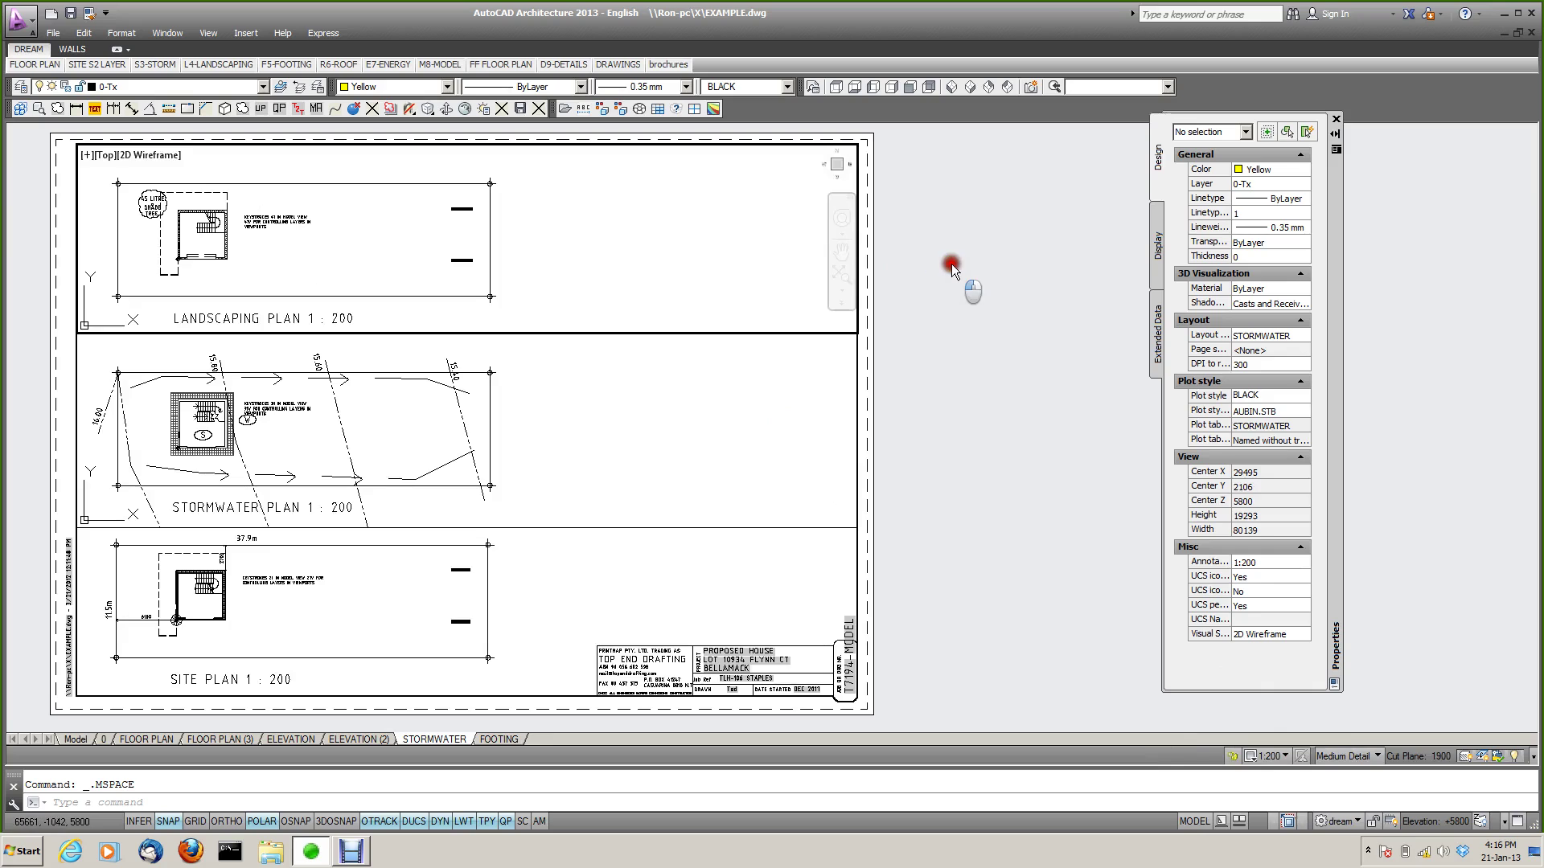
Step: On the FOOTING sheet, switch between the energy efficiency and roof plan viewports, then return to model space
left_click(494, 740)
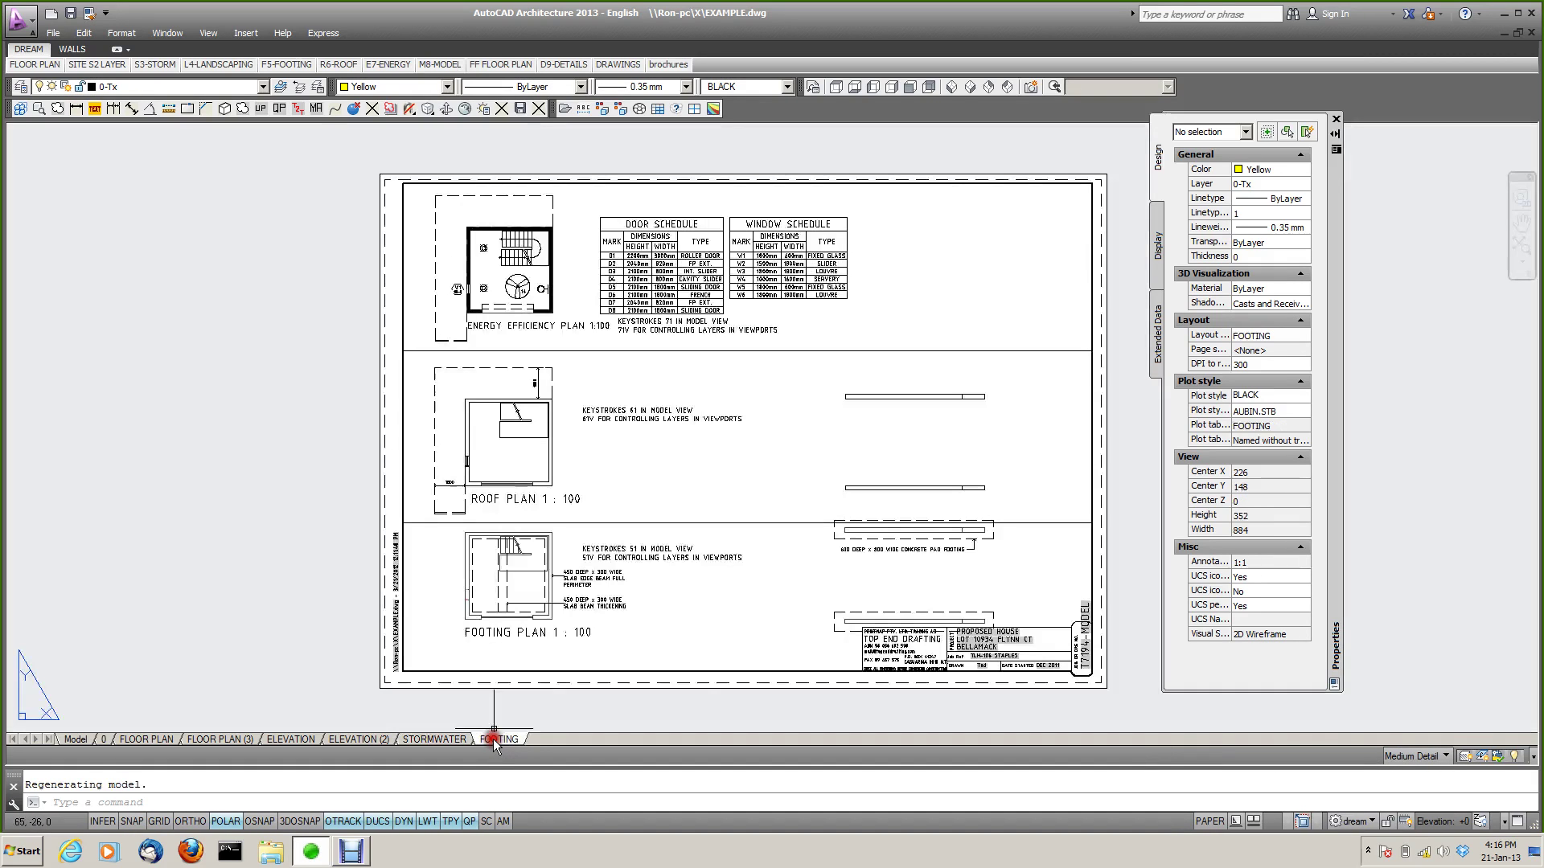
double_click(574, 607)
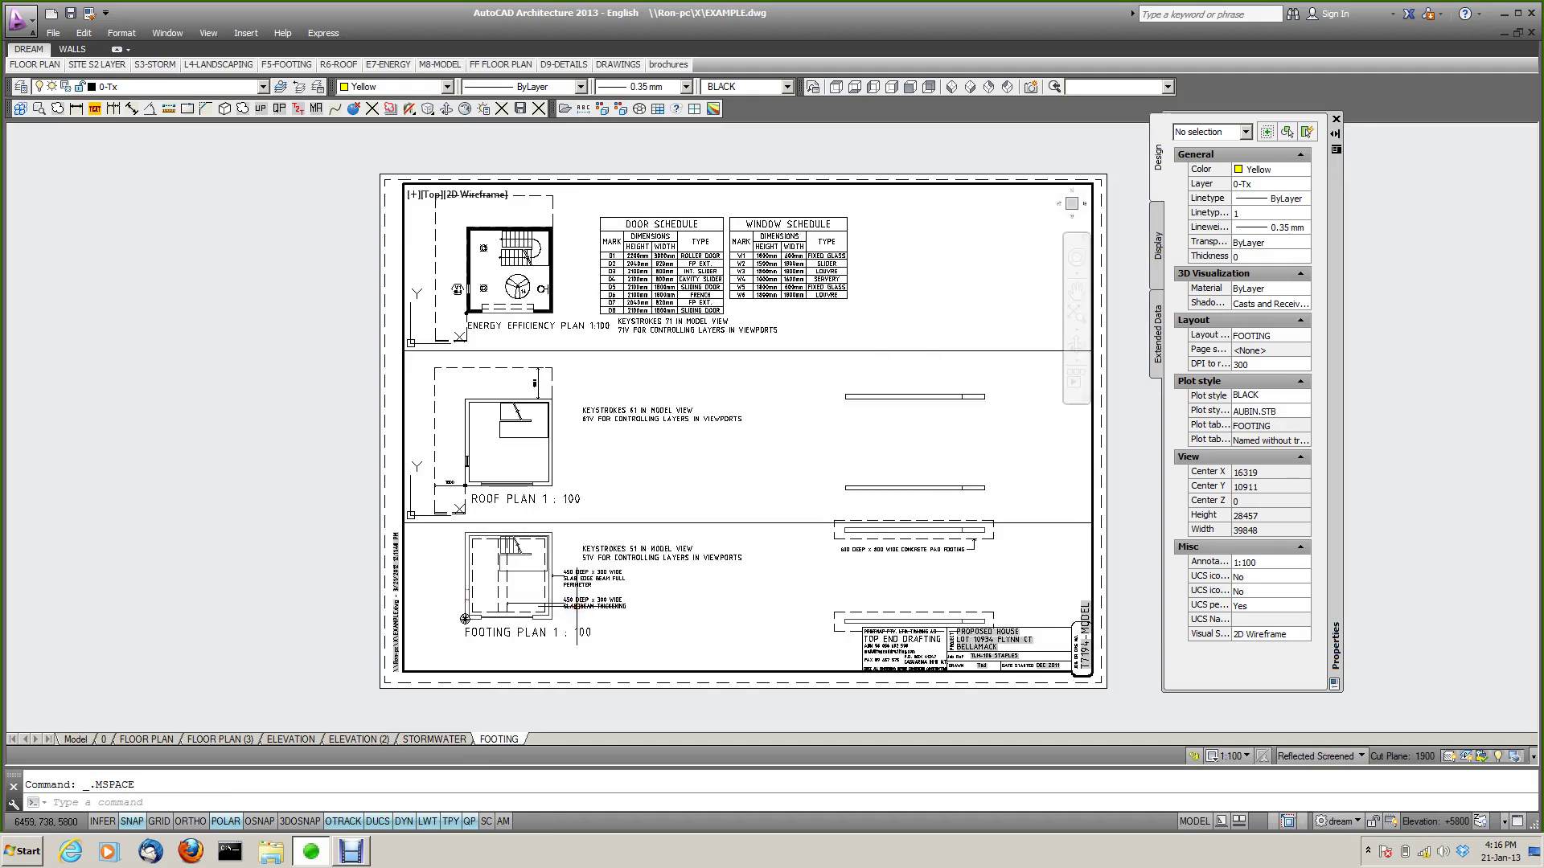
left_click(659, 497)
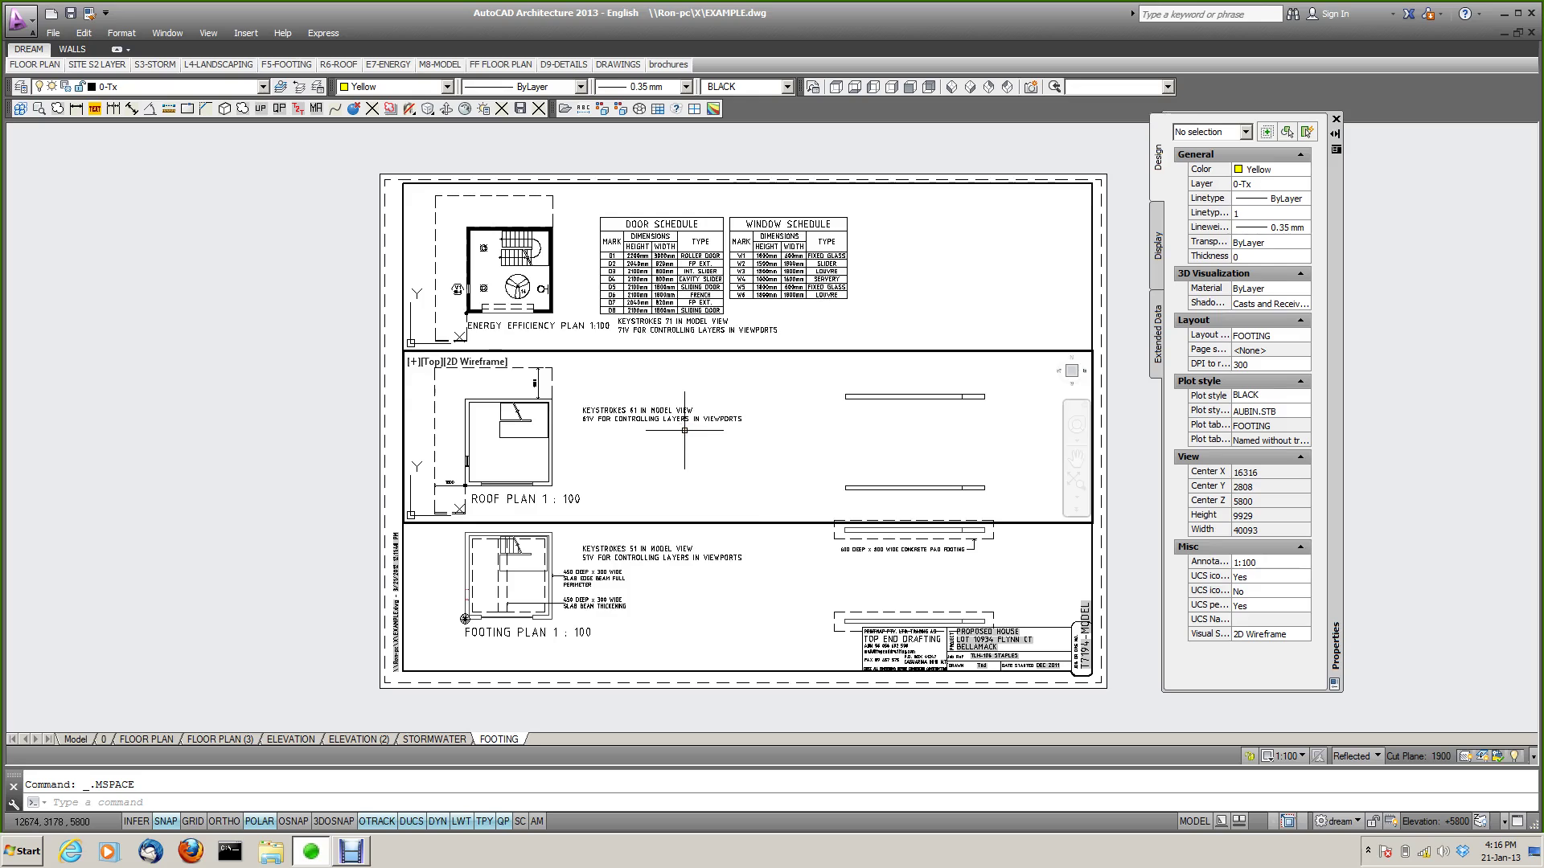
key("ctrl+r")
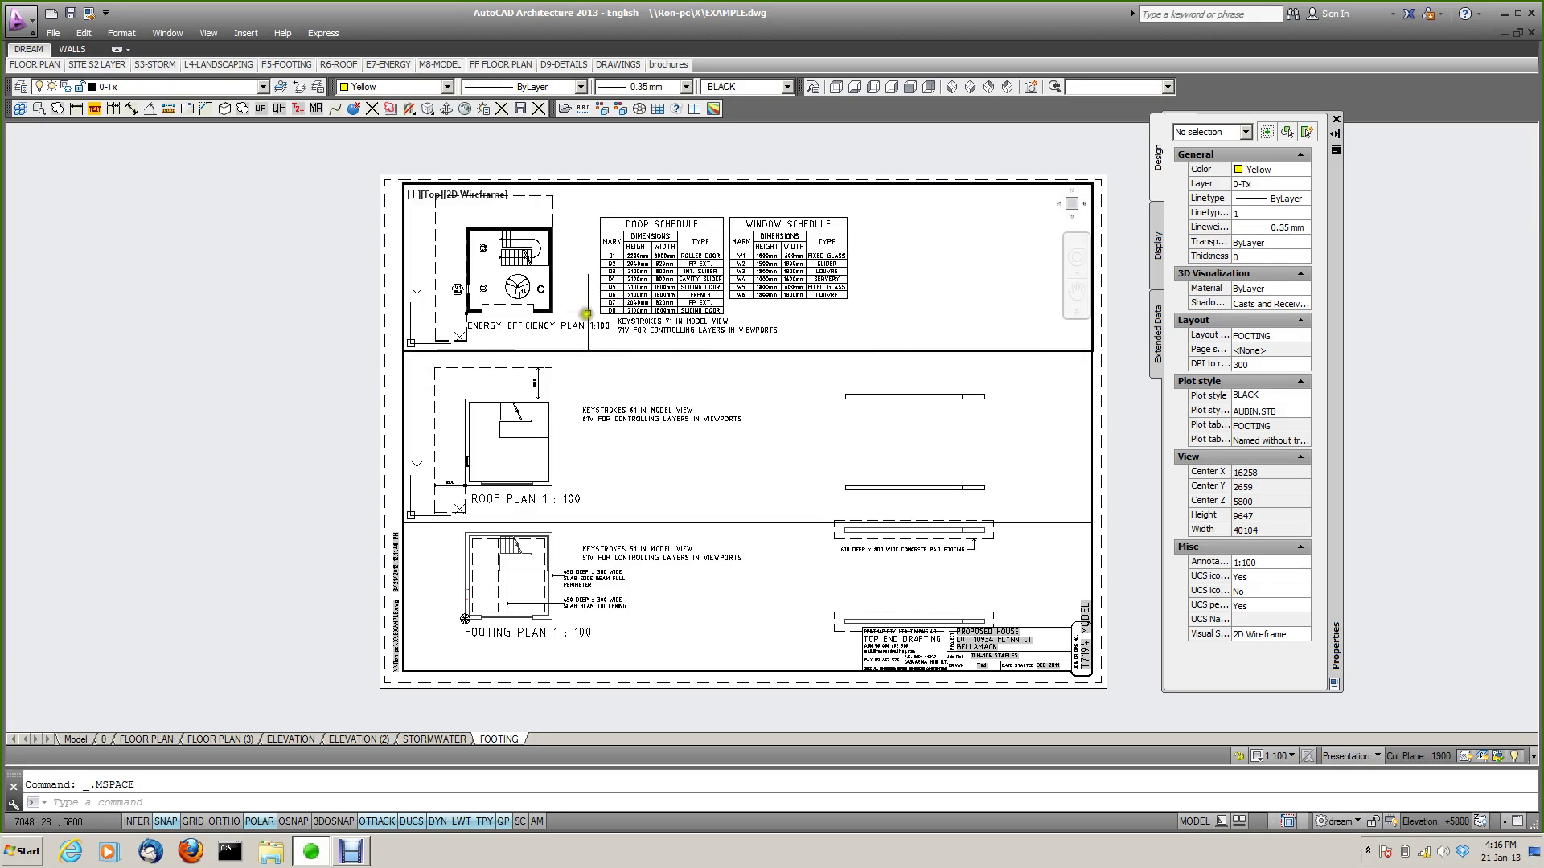
double_click(295, 296)
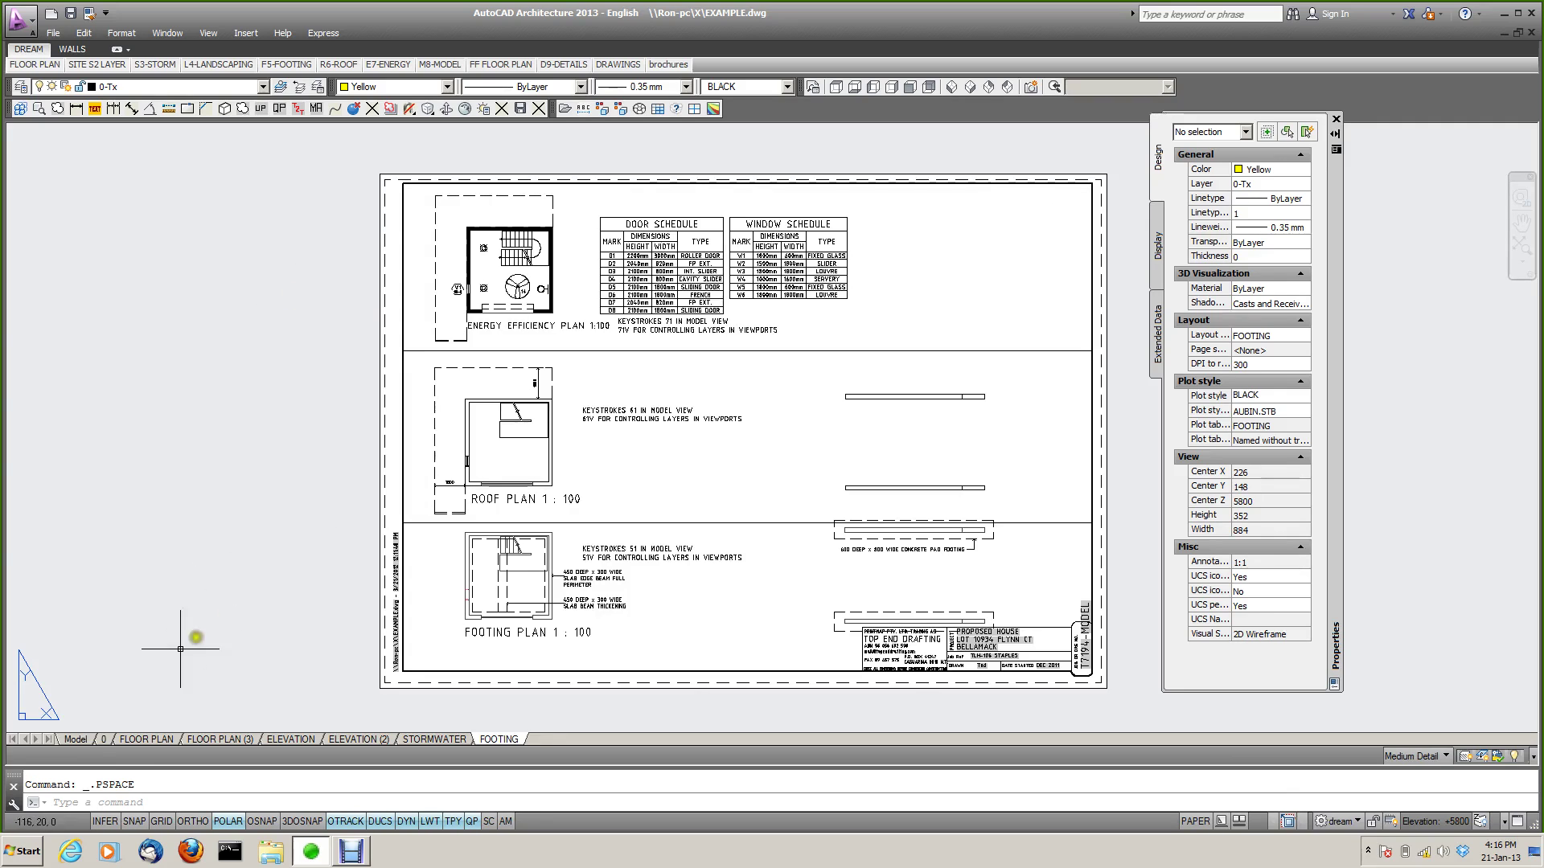
left_click(77, 740)
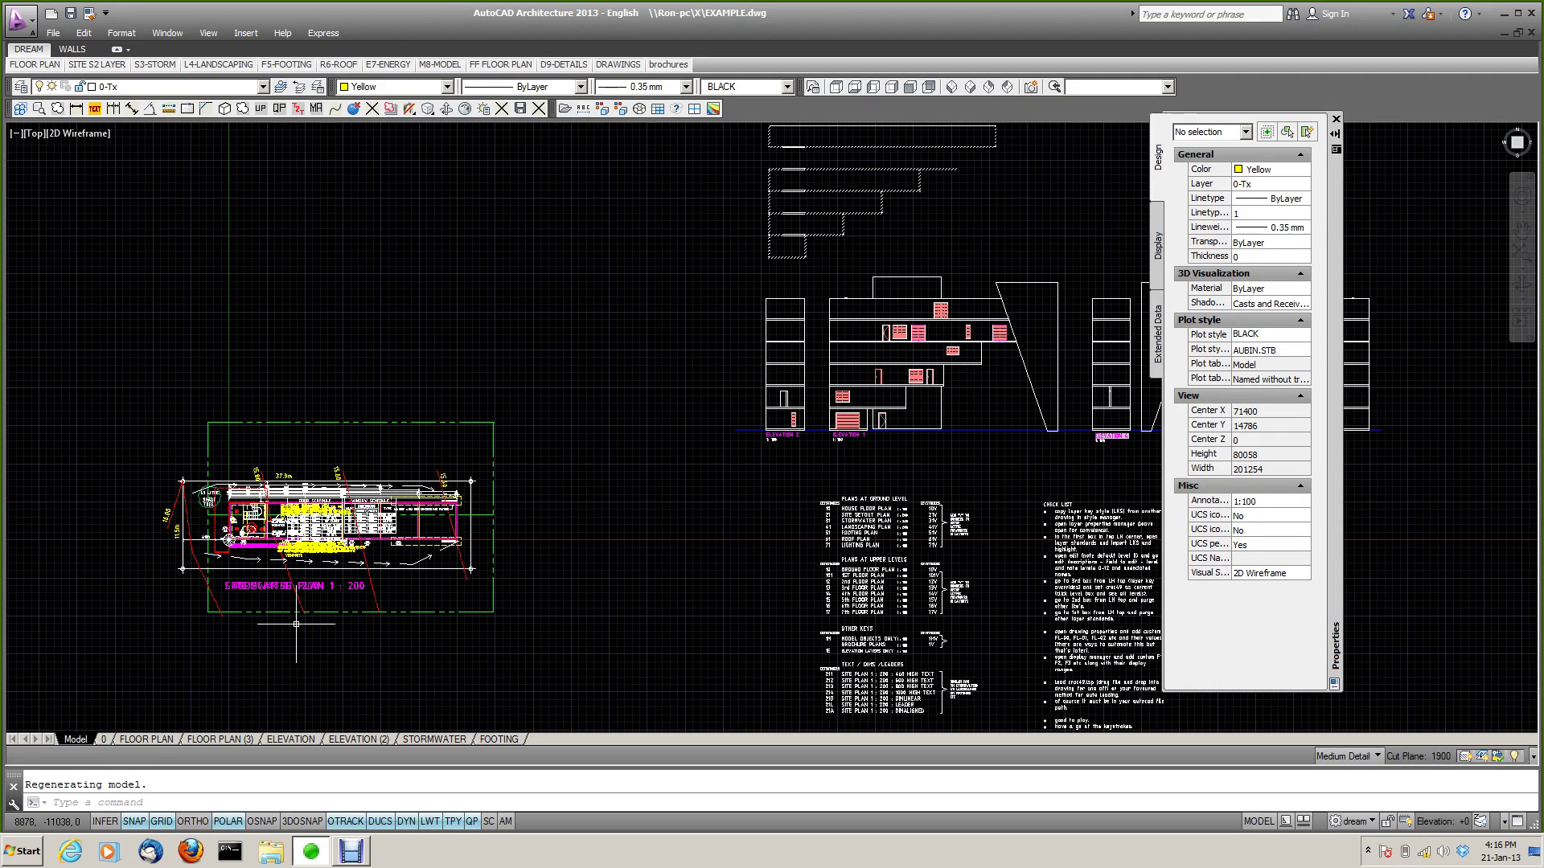
Step: Cycle through the site (T), stormwater (31) and landscaping (41) layer sets, then restore all layers (LLL)
type("t")
key("Return")
scroll(295, 619, "up", 2)
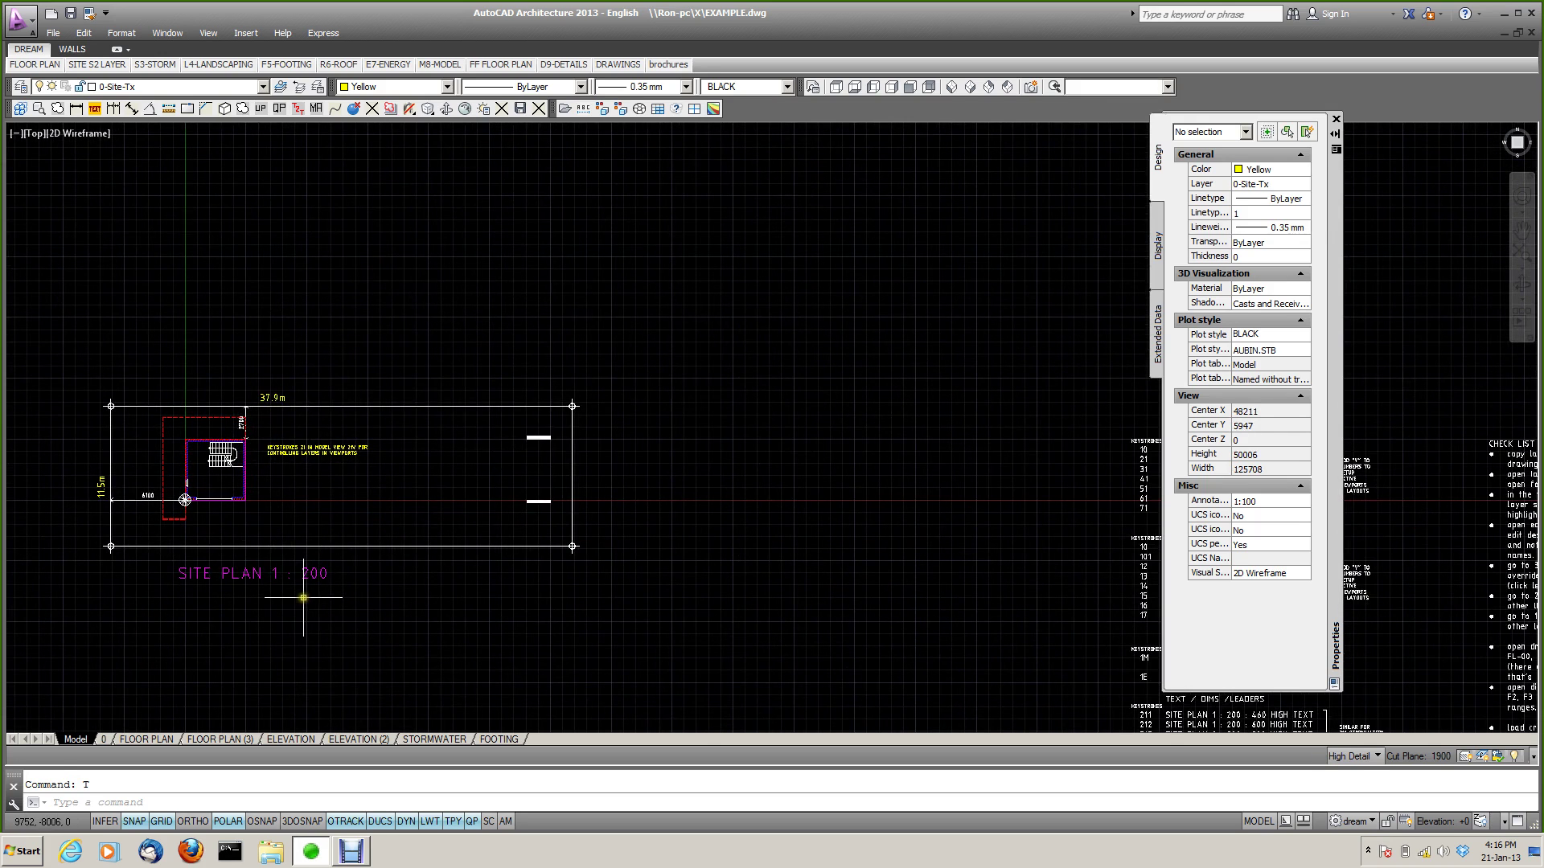
type("31")
key("Return")
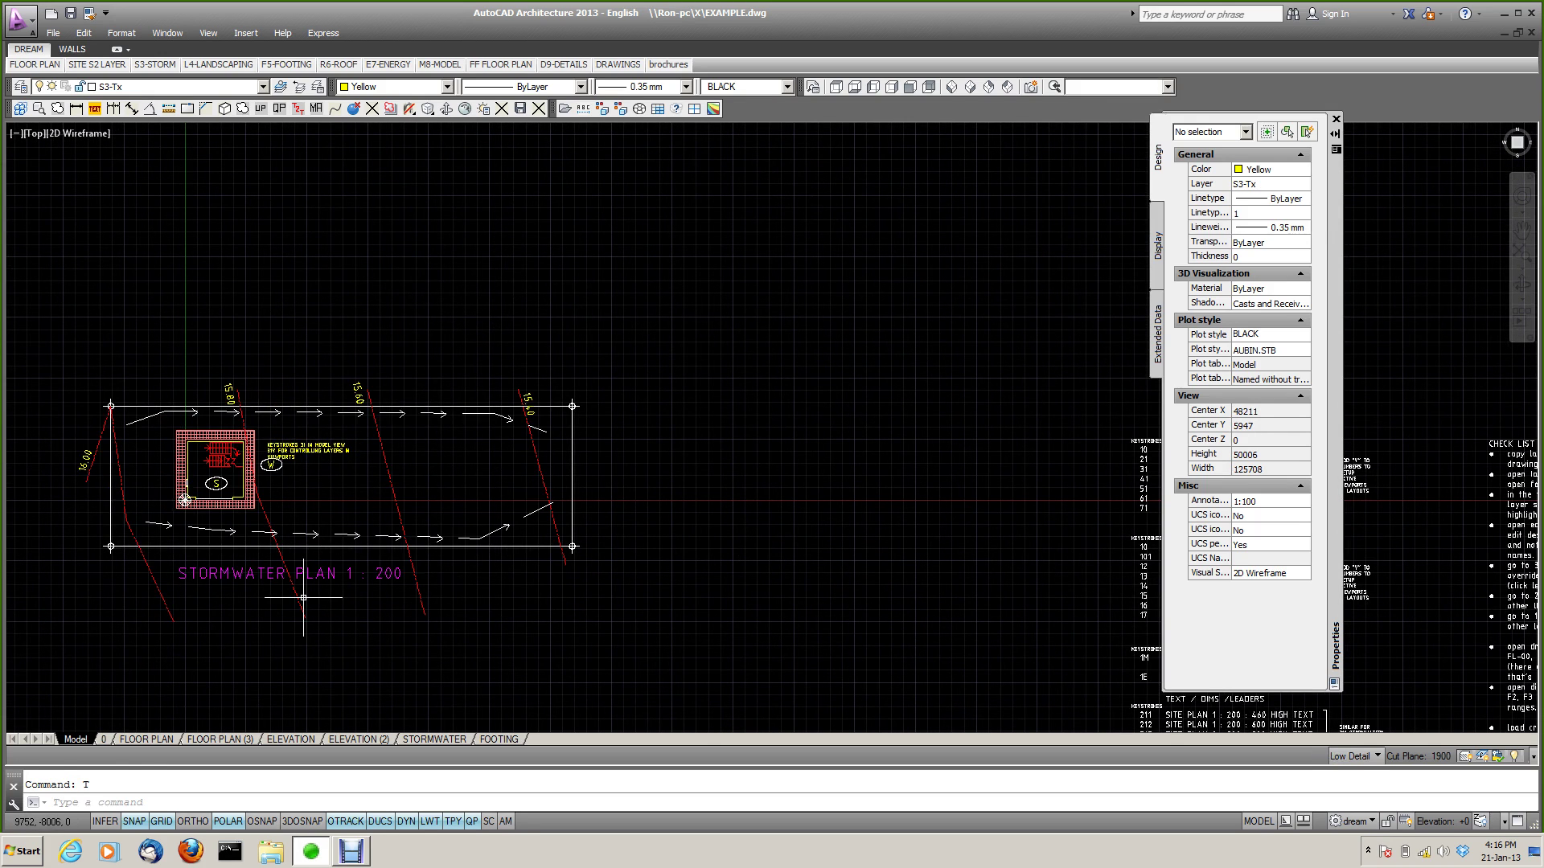
type("41")
key("Return")
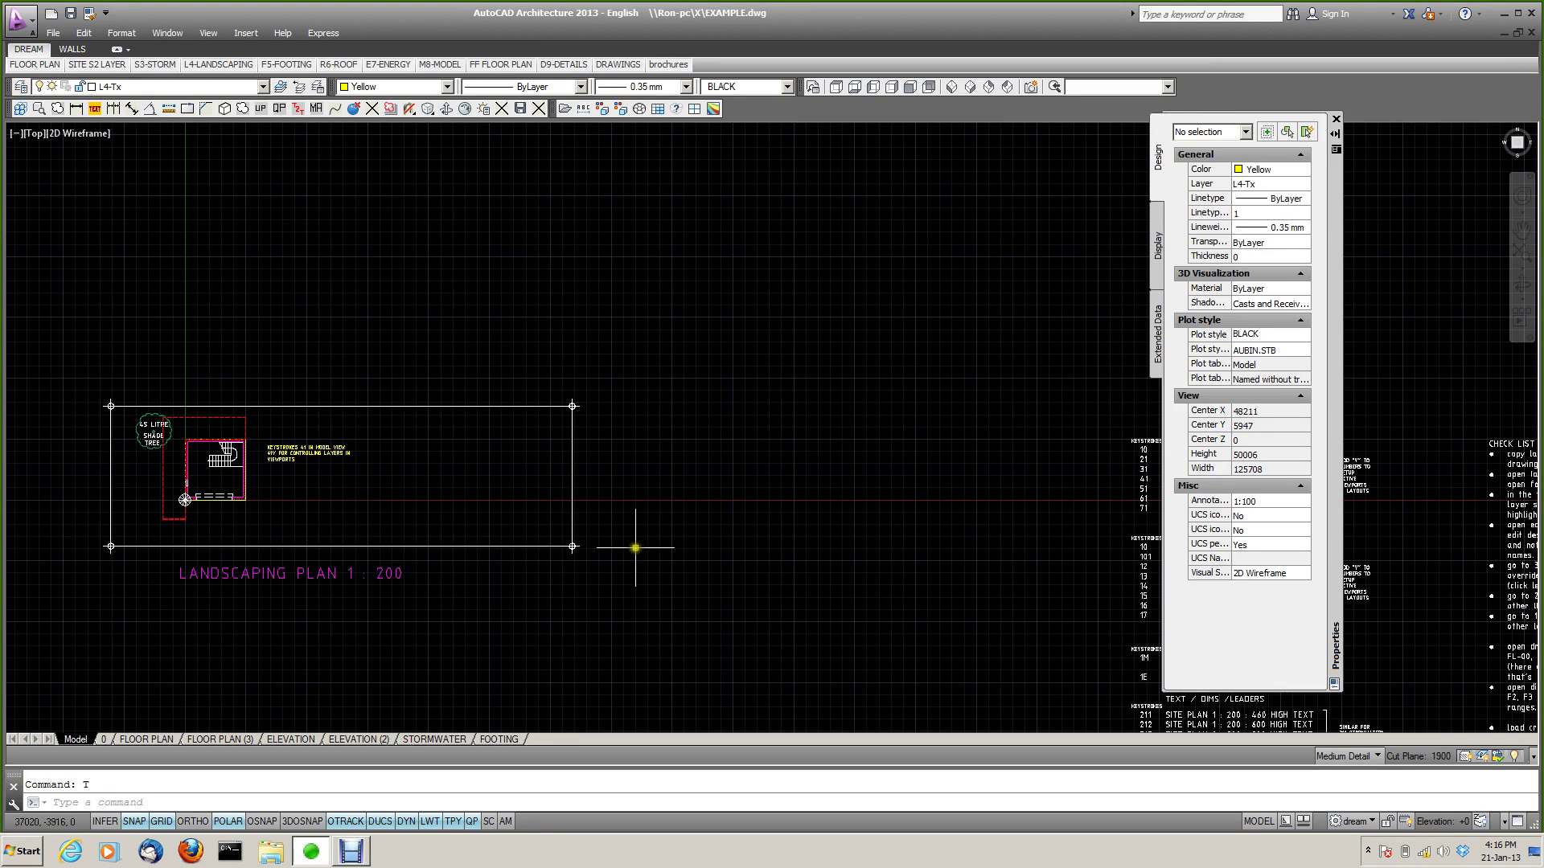
type("LLL")
key("Return")
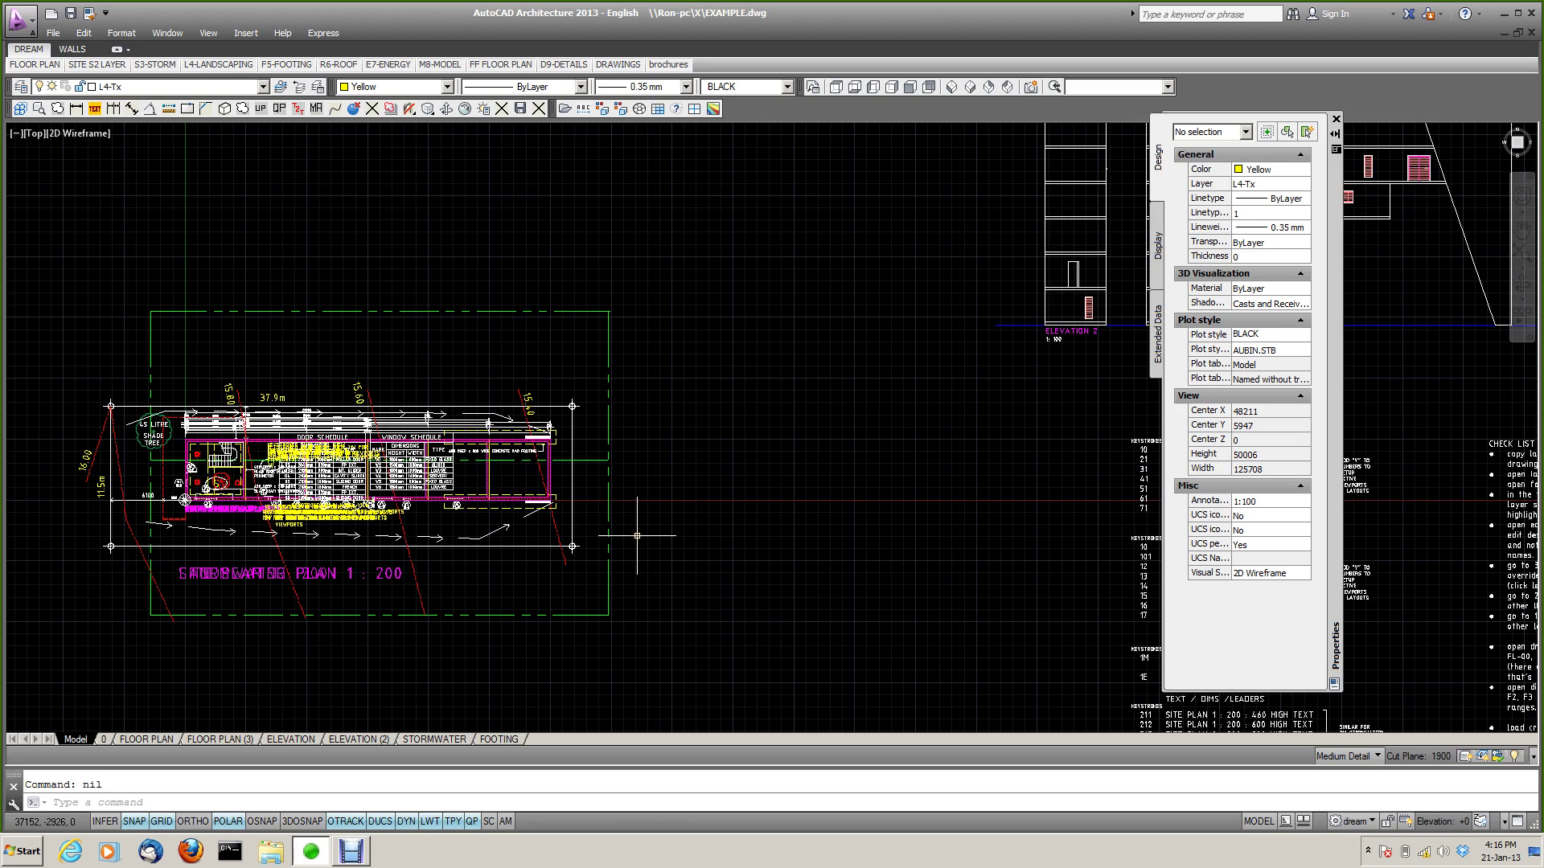